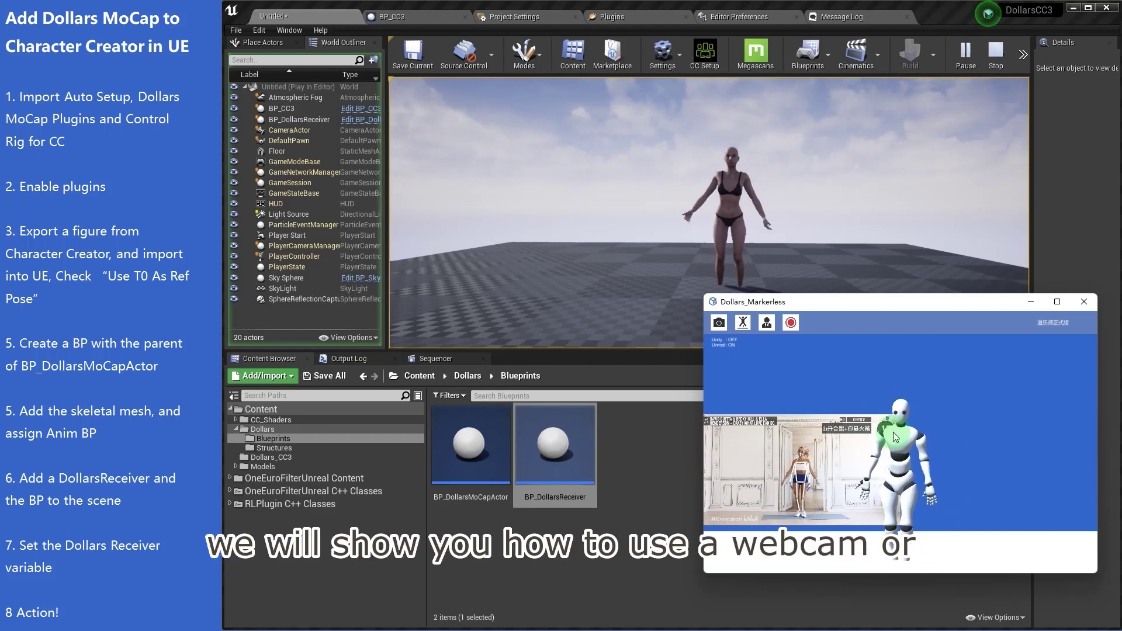
Nudge the Dollars_Markerless capture window a little down and to the right.
drag(889, 304, 901, 321)
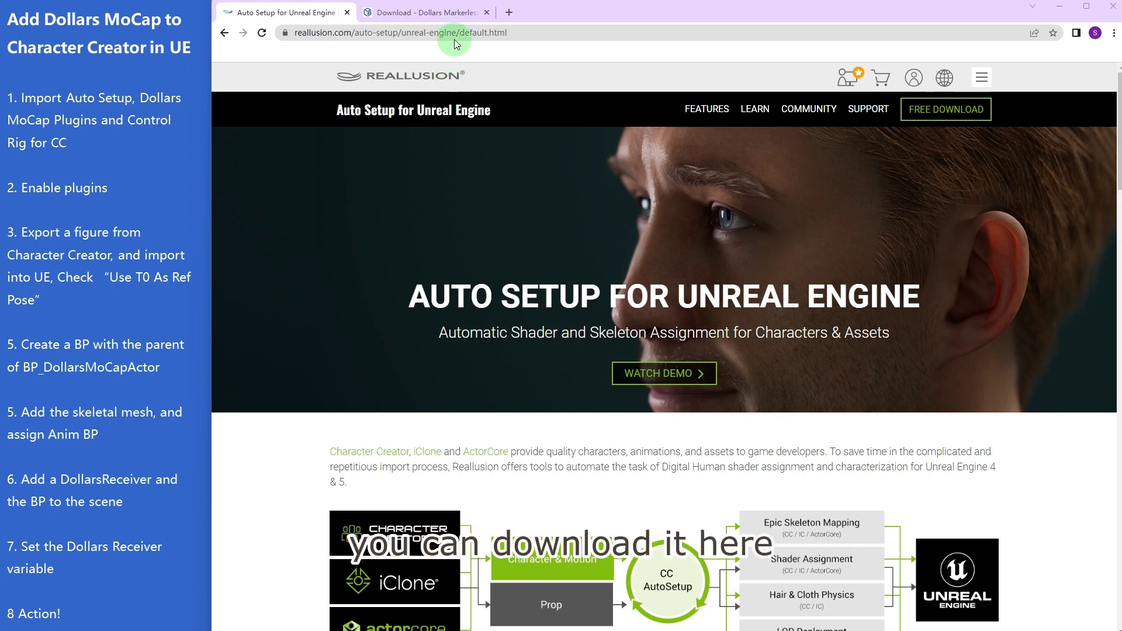
Show the Dollars Markerless download tab, scrolled to the Unreal Engine Plugin and Control Rig sections.
click(454, 17)
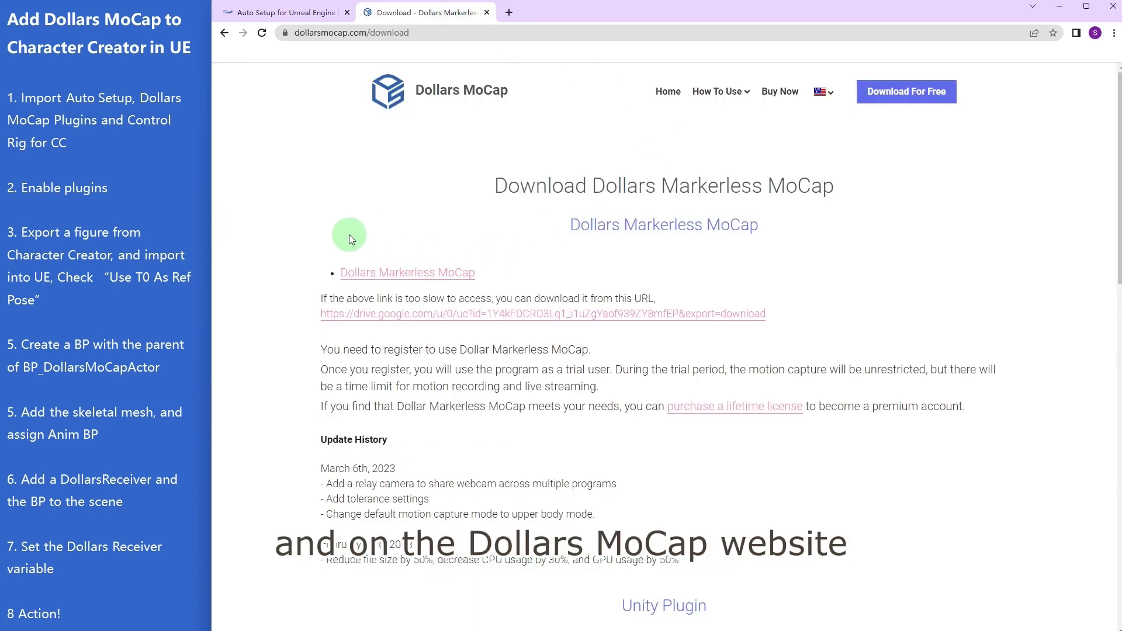
scroll(678, 311, down, 6)
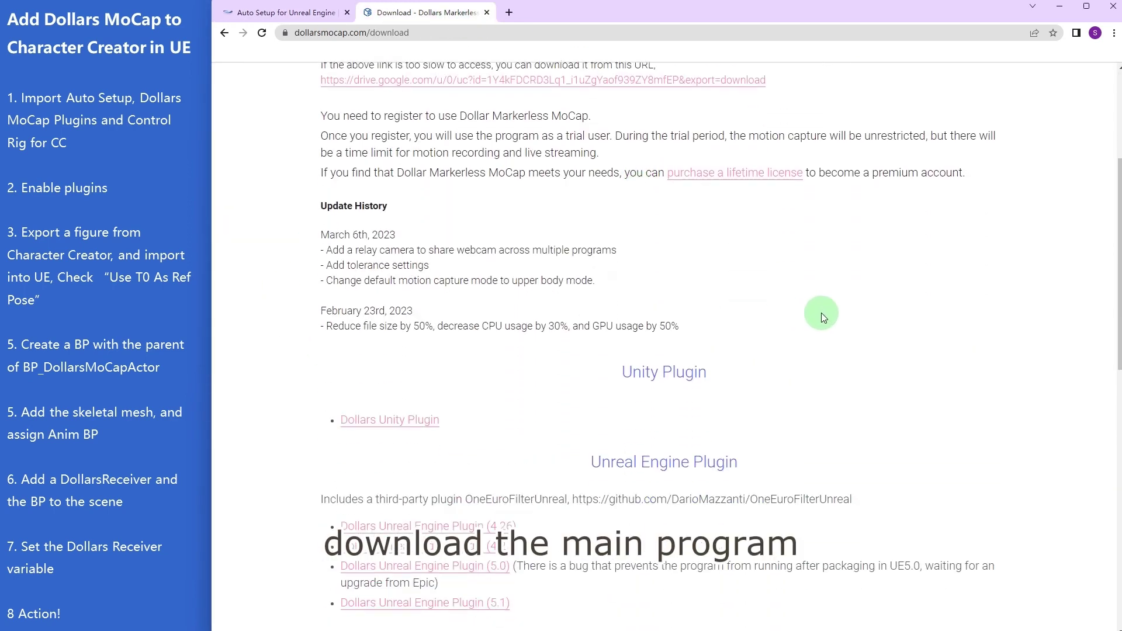
scroll(579, 373, down, 1)
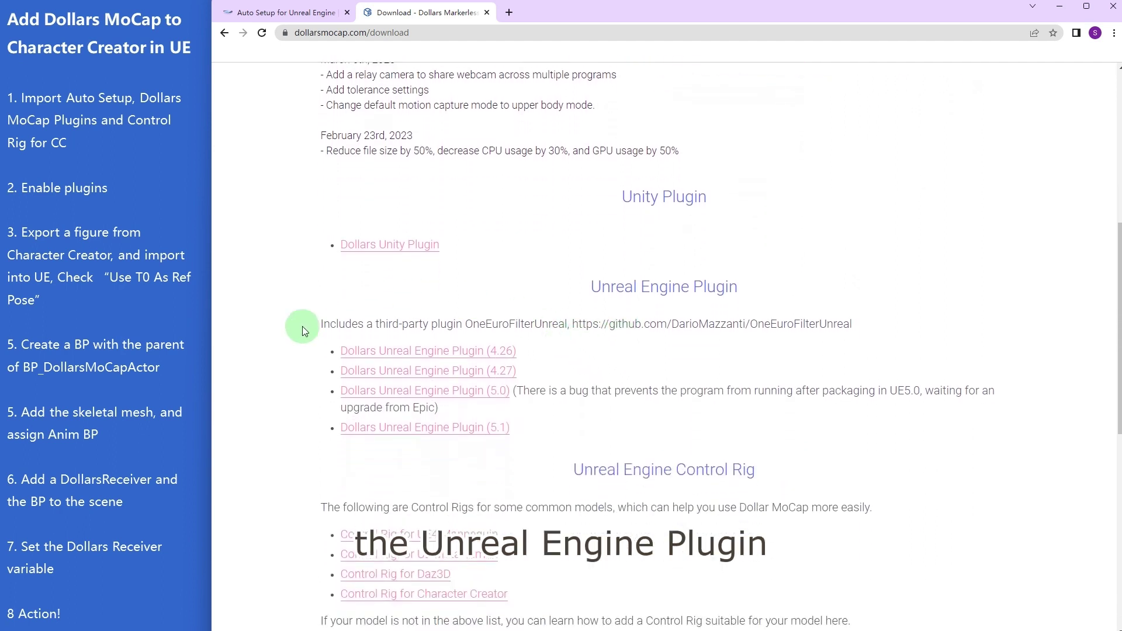
scroll(720, 402, down, 4)
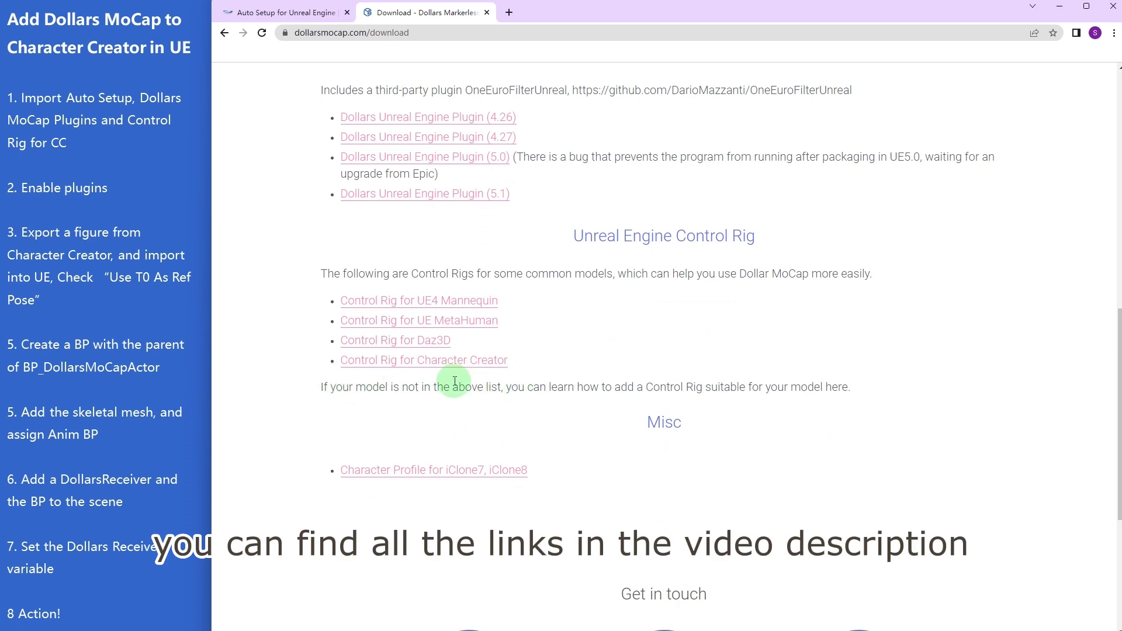
Point out Dollars_Markerless.zip, DollarsUE426.zip and Dollars_CC3.zip in the E:\CC3 folder.
drag(576, 388, 613, 350)
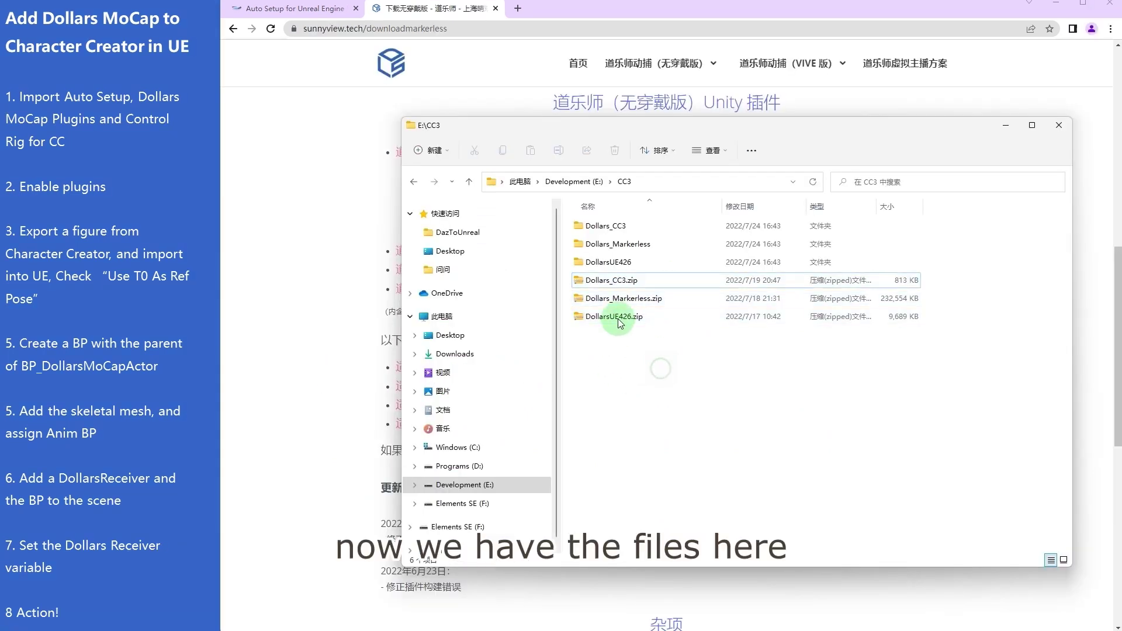
click(643, 297)
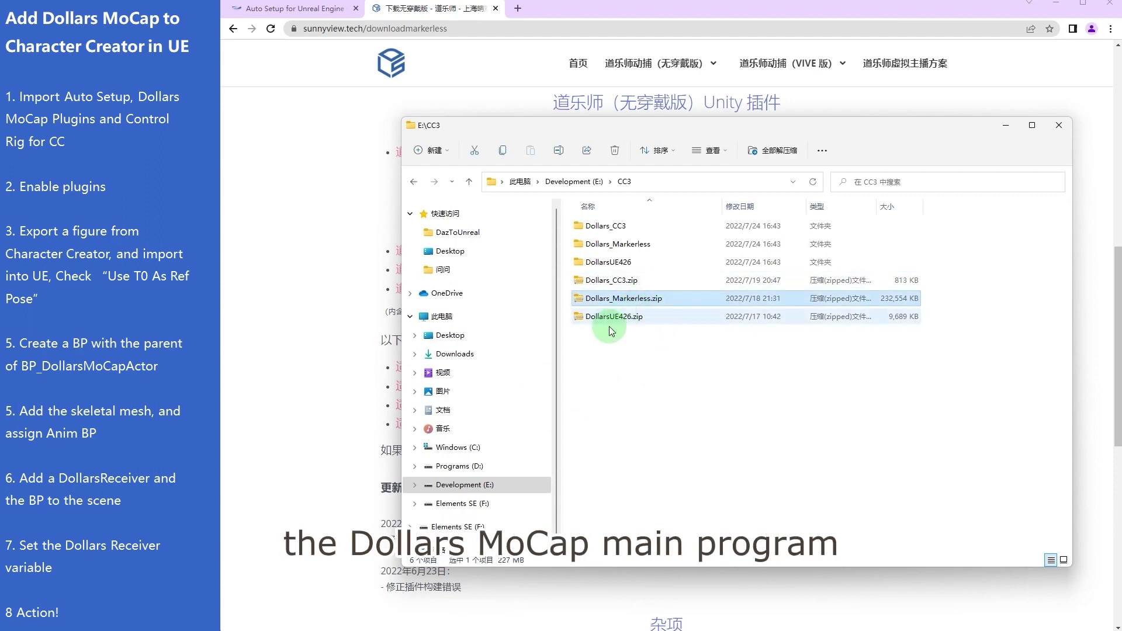
click(614, 341)
click(629, 322)
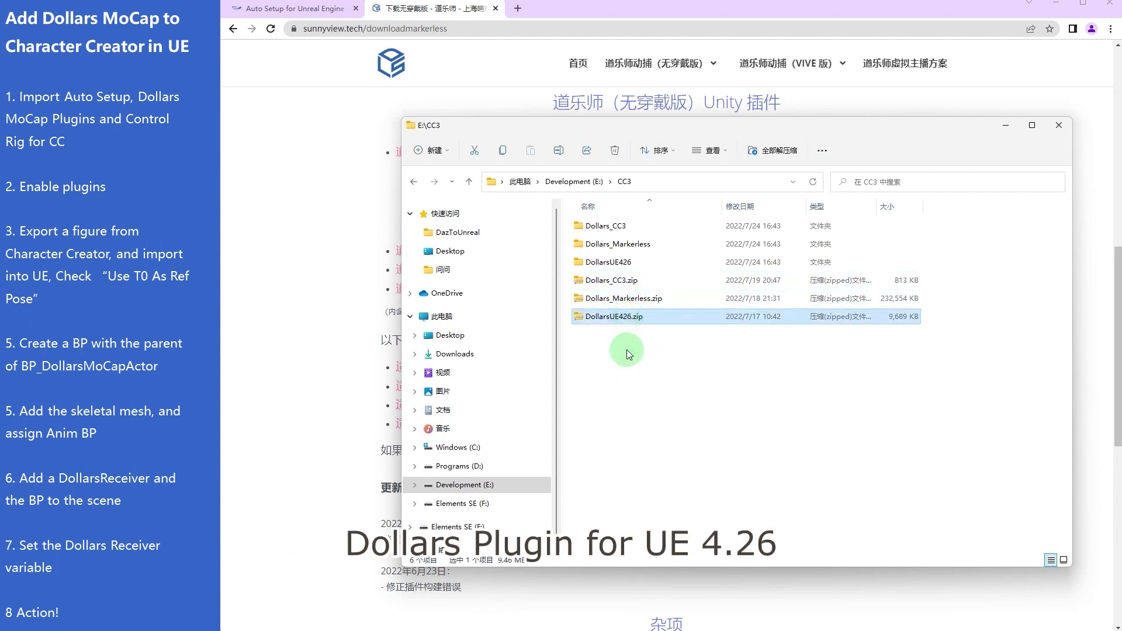
click(654, 281)
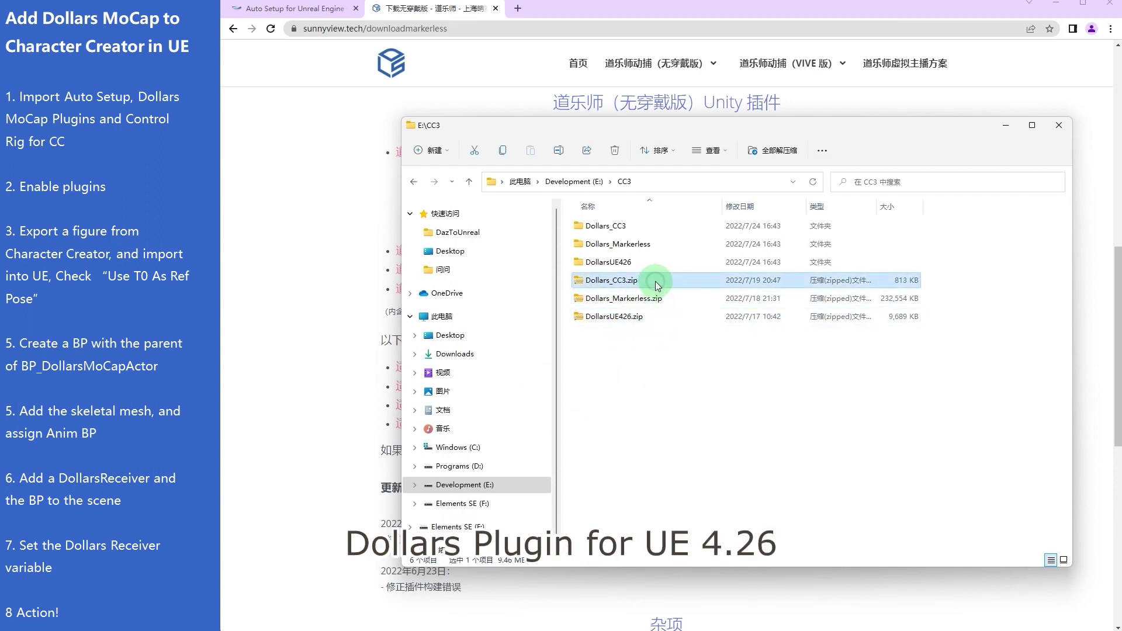
click(739, 379)
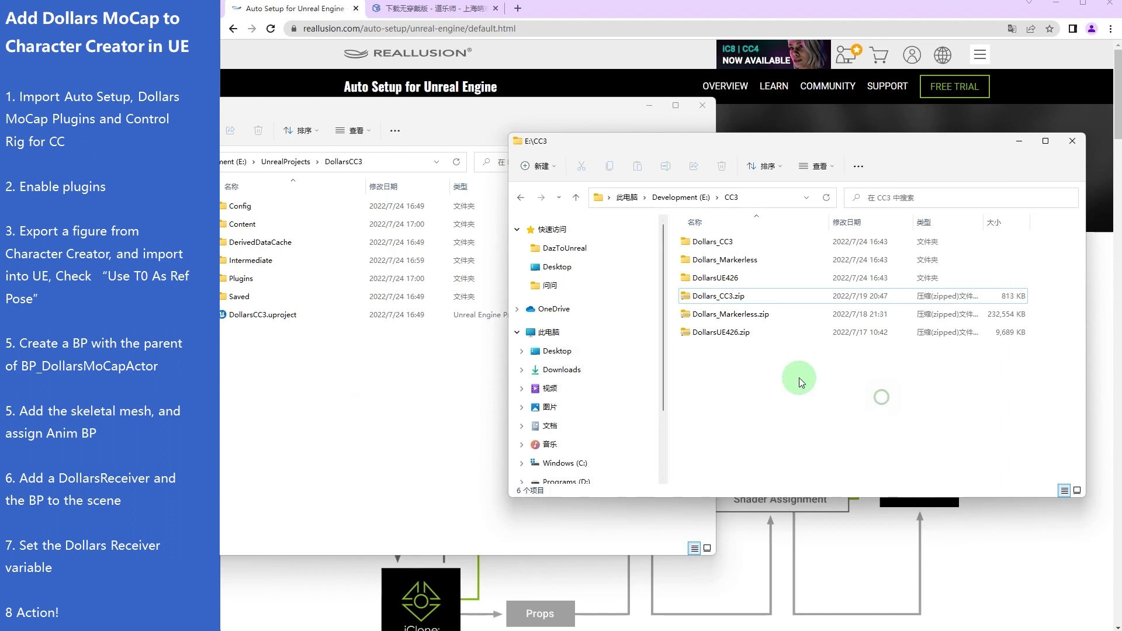
Copy the OneEuroFilterUnreal plugin from DollarsUE426\Plugins into the DollarsCC3 Plugins folder.
double_click(723, 277)
double_click(710, 259)
click(743, 236)
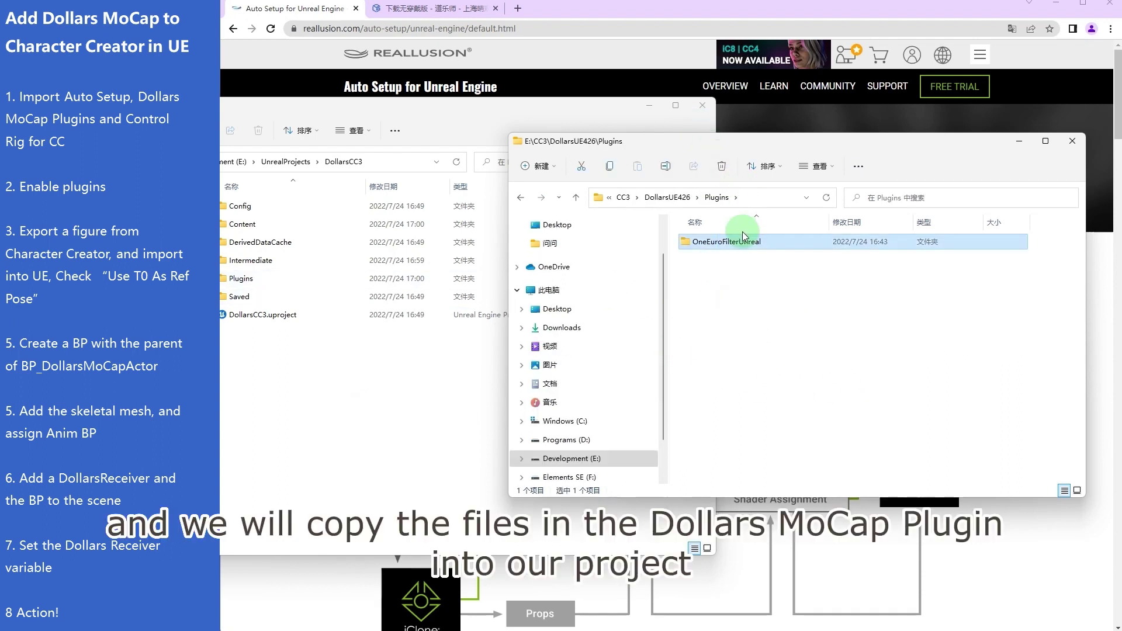
double_click(241, 278)
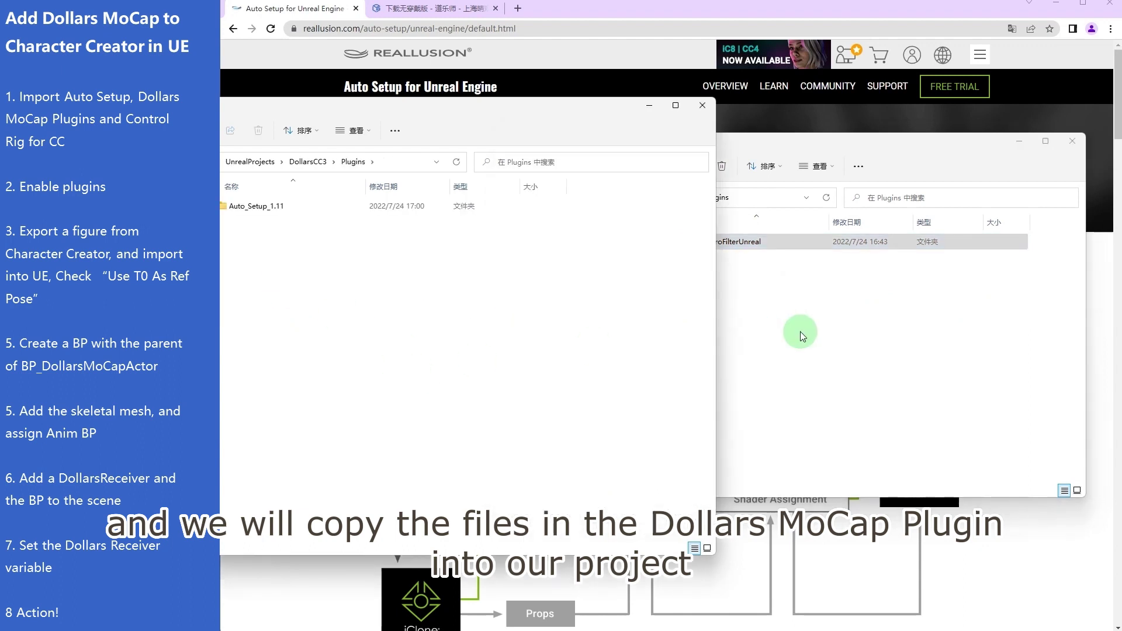
key(ctrl+v)
Copy the Dollars folder from DollarsUE426\Content into the DollarsCC3 Content folder.
click(691, 211)
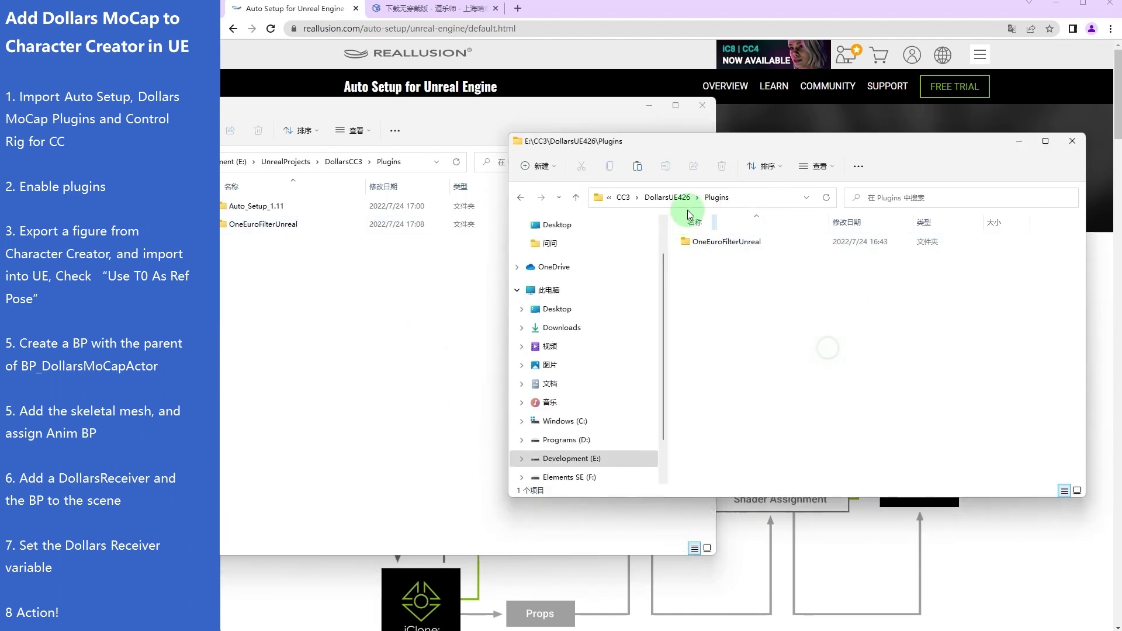
click(691, 210)
double_click(706, 244)
click(704, 241)
click(343, 162)
double_click(270, 224)
key(ctrl+v)
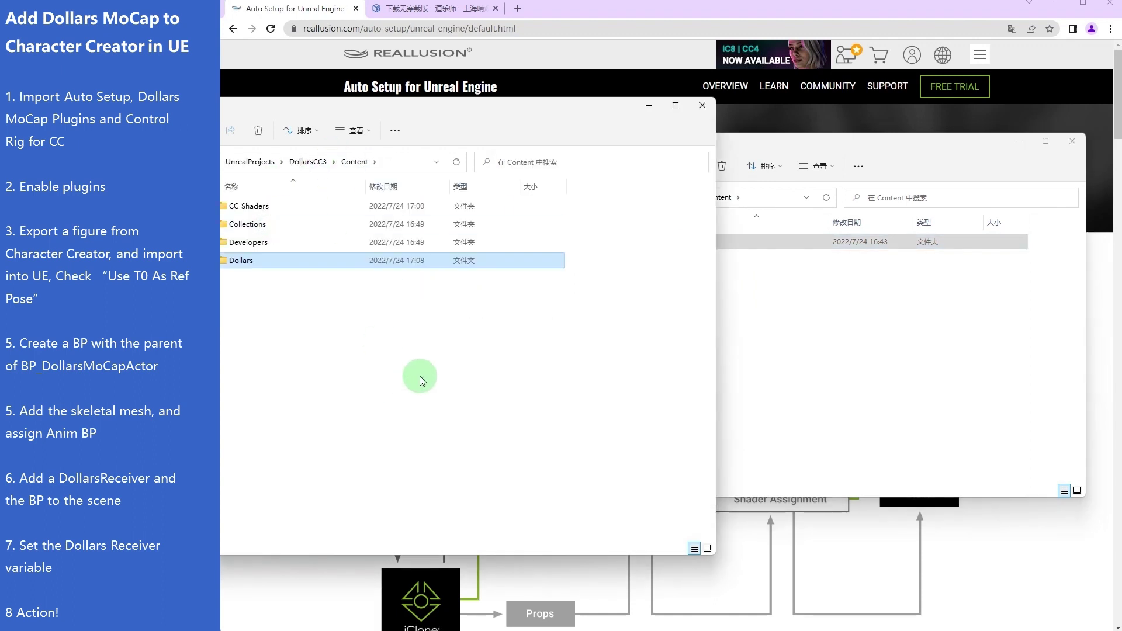
Copy the Dollars_CC3 control rig folder from E:\CC3 into DollarsCC3 Content.
click(864, 386)
click(669, 197)
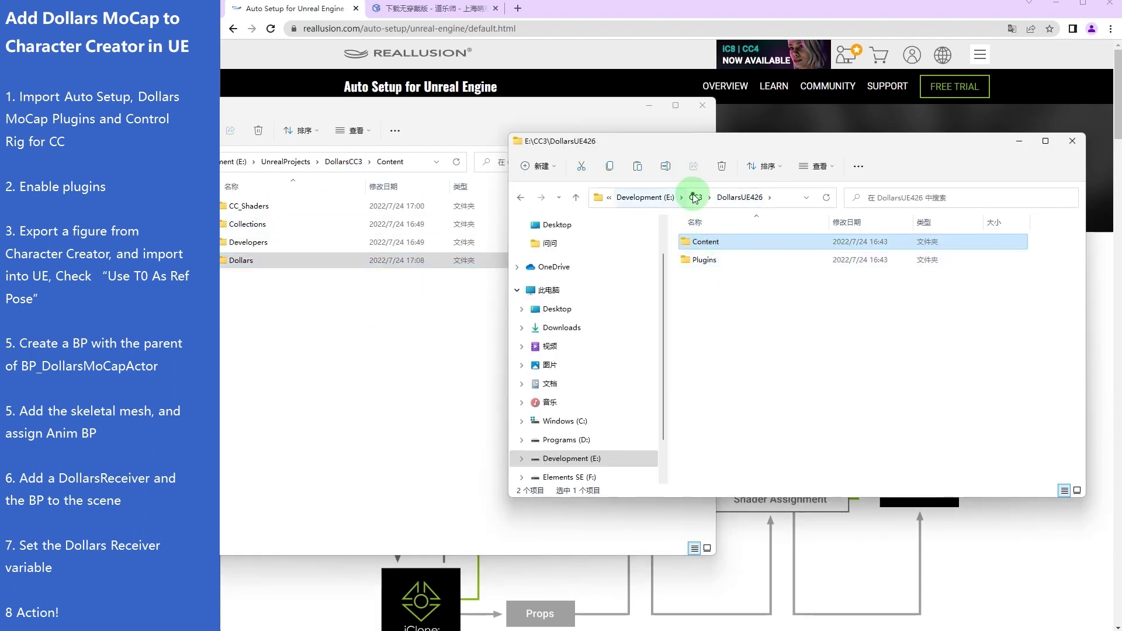
click(694, 197)
click(686, 241)
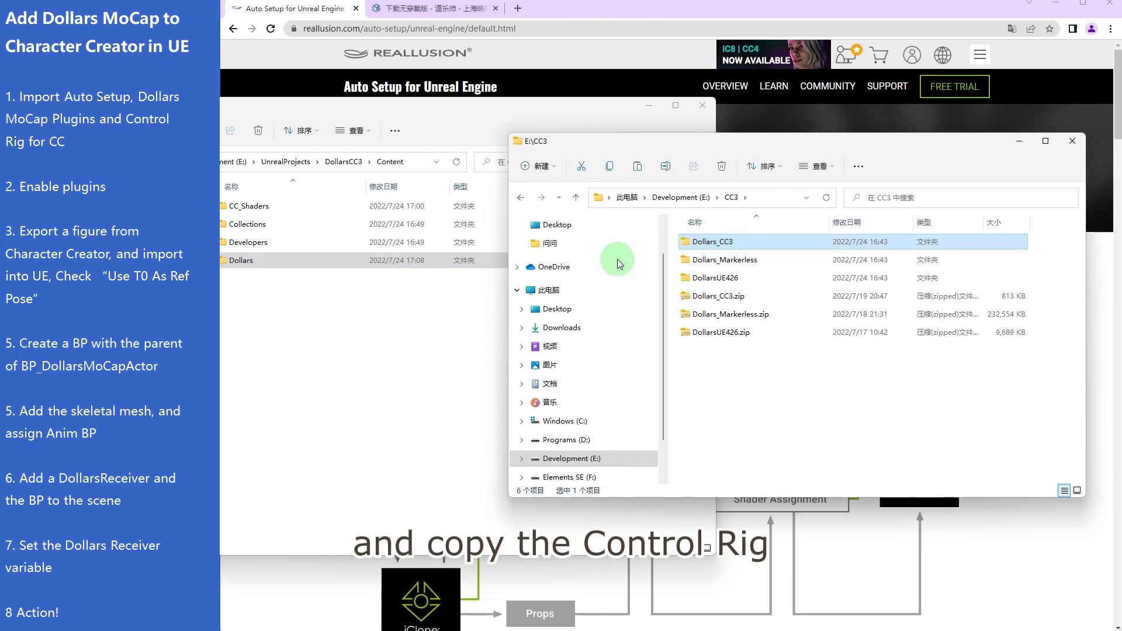
click(292, 342)
key(ctrl+v)
Launch the DollarsCC3.uproject in Unreal Editor.
click(333, 401)
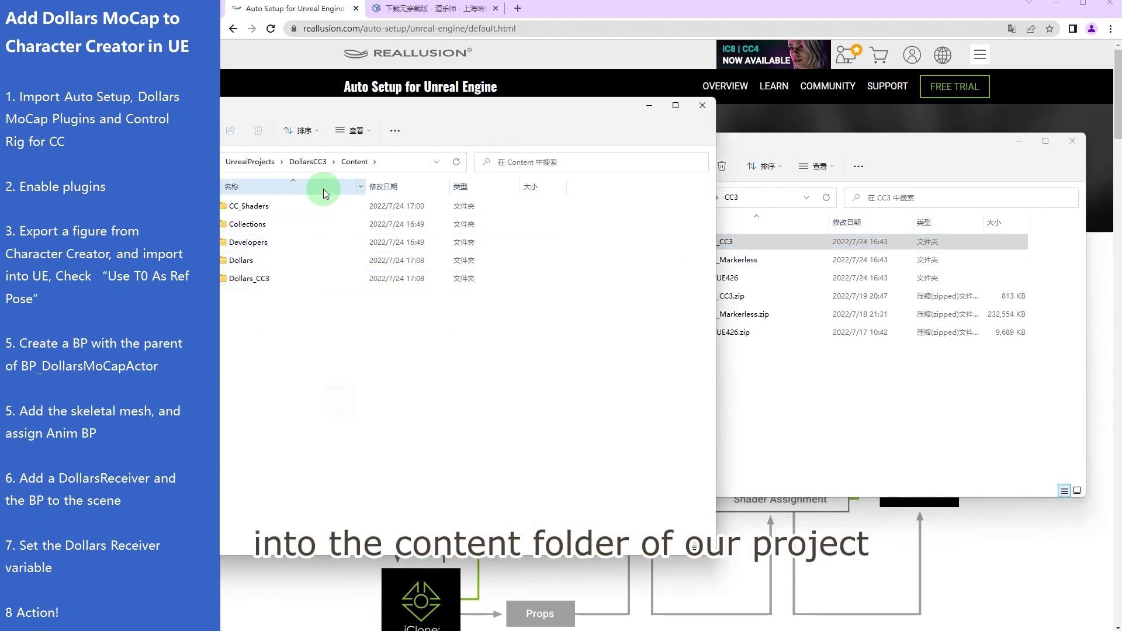
click(307, 161)
double_click(263, 314)
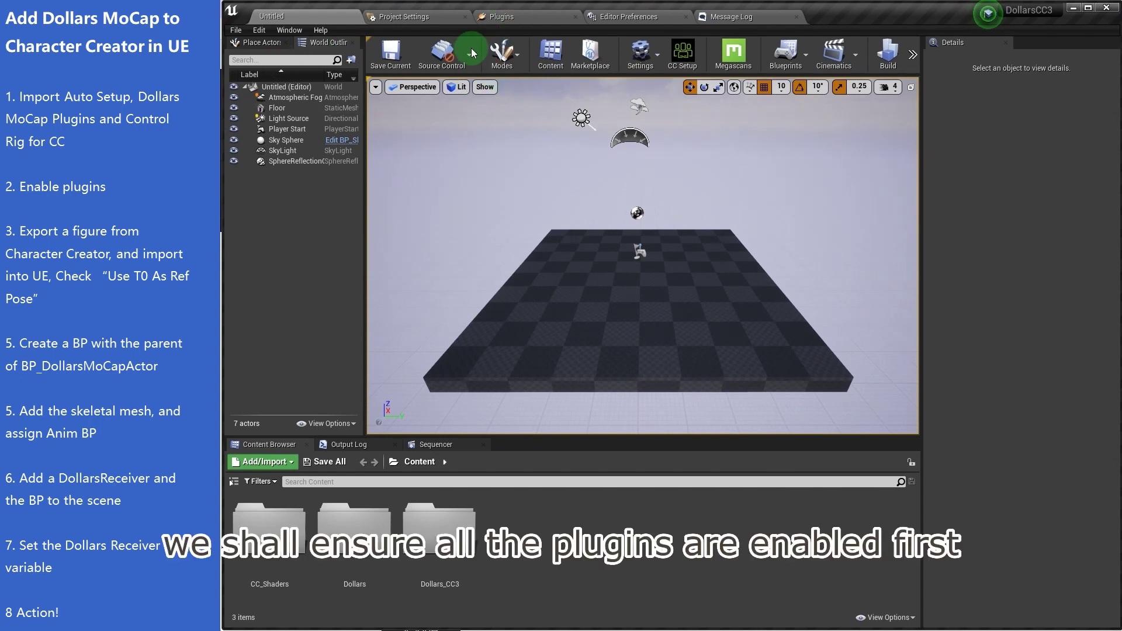
Check Auto Setup in Plugins, then enable the beta Control Rig plugin.
click(522, 18)
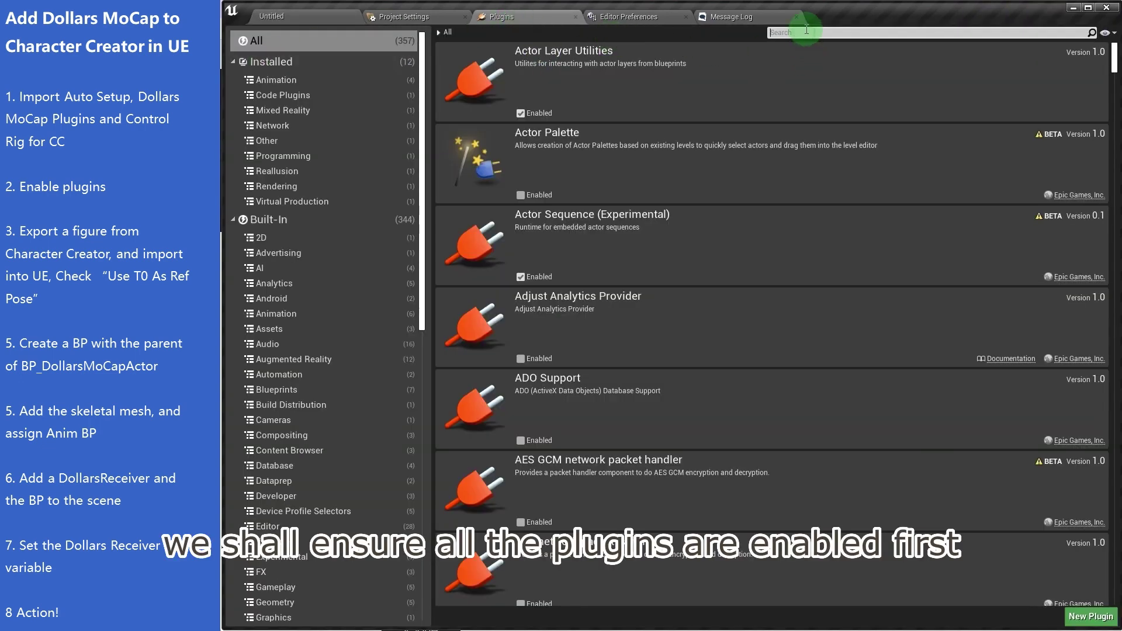
text(auto set)
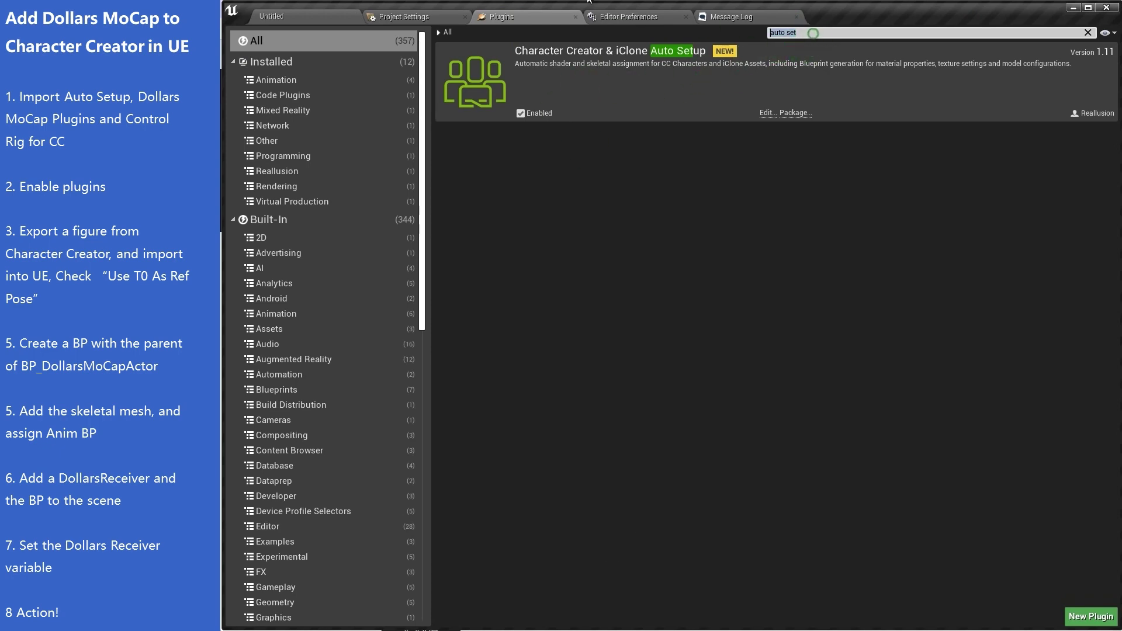
text(contro)
click(531, 196)
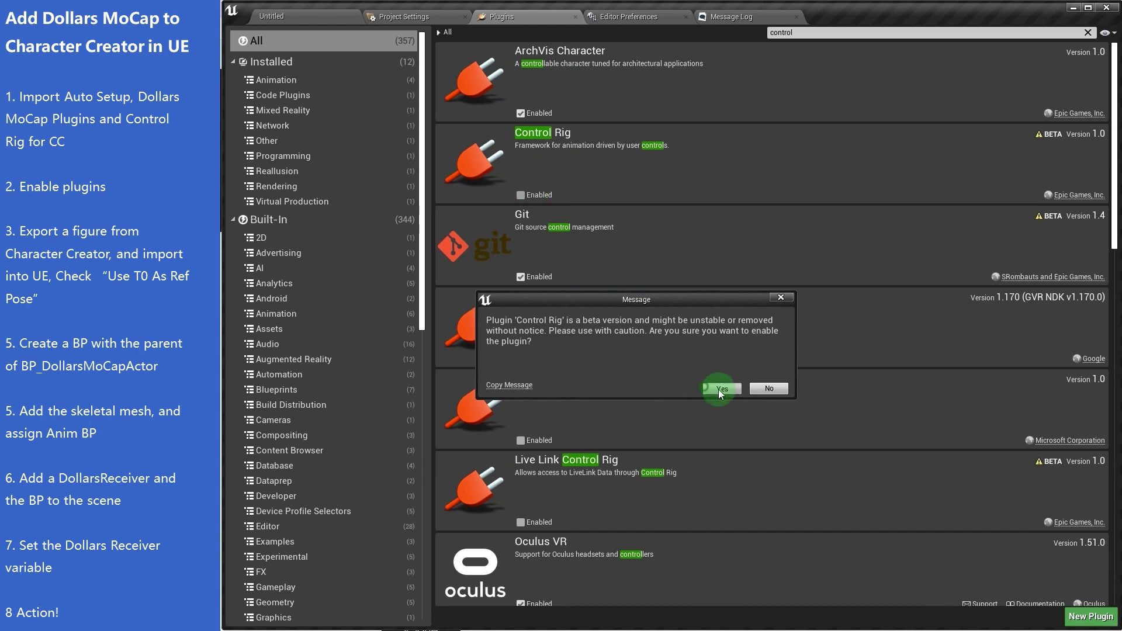
click(722, 388)
Search 'osc' and enable the OSC (Open Sound Control) plugin.
click(818, 34)
text(osc)
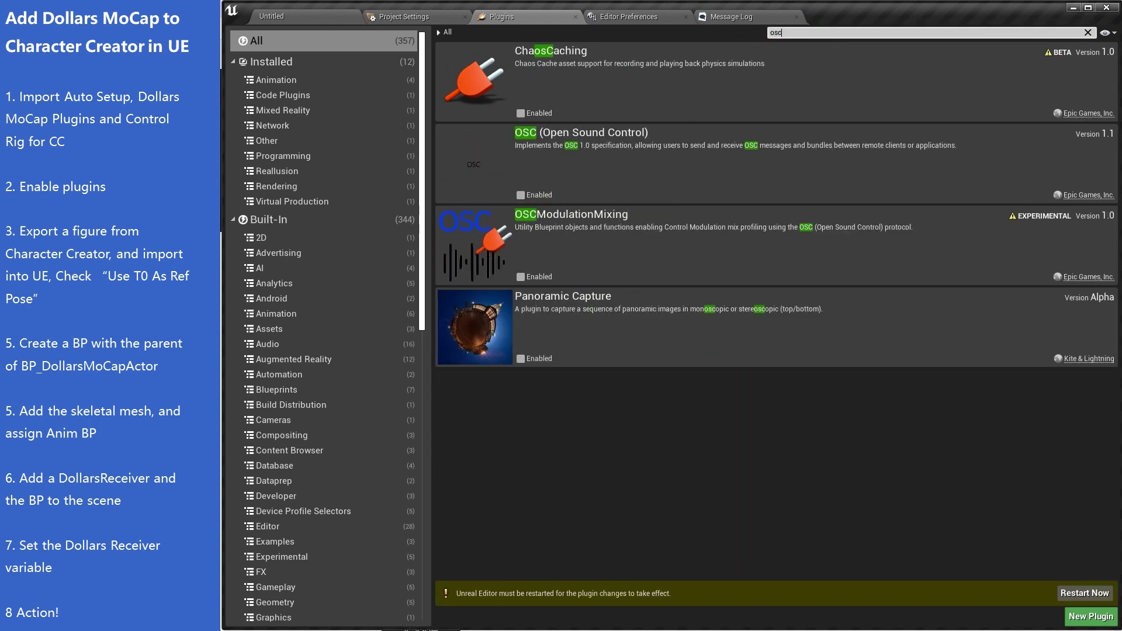
click(521, 195)
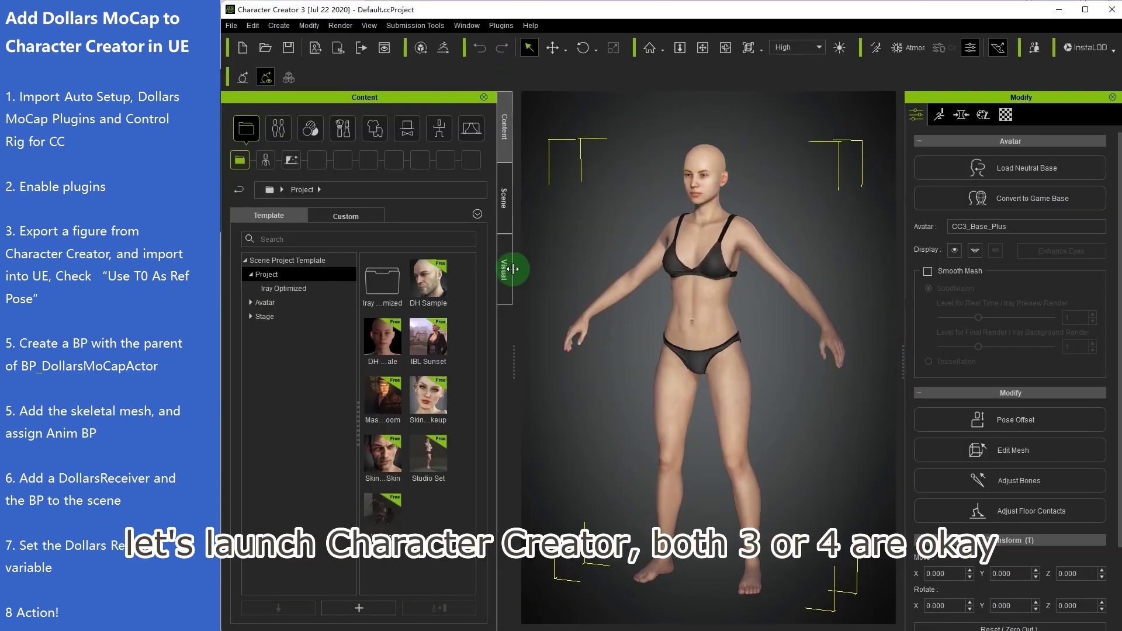
Set up an FBX (Clothed Character) export with the Unreal preset and Mesh-only options.
click(226, 28)
mouse_move(344, 135)
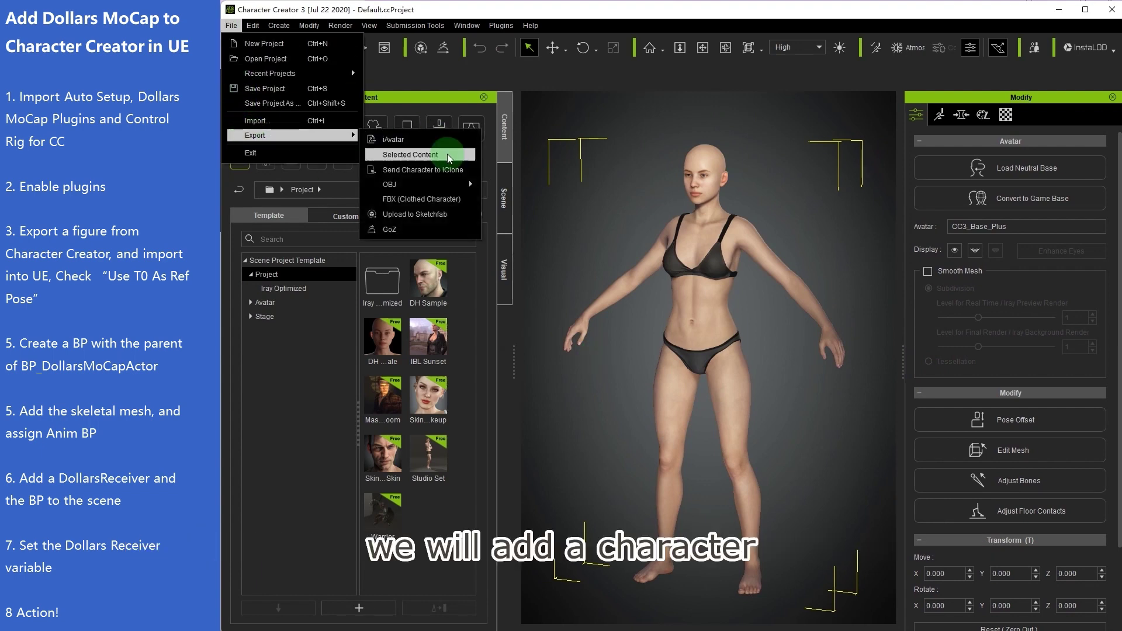
click(427, 199)
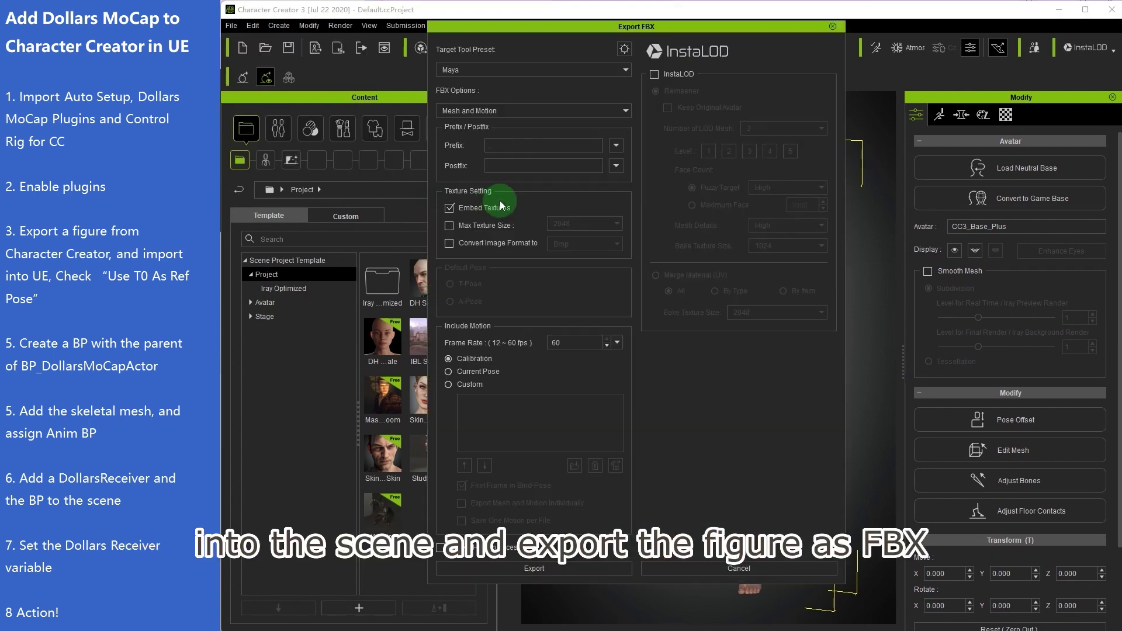
click(471, 71)
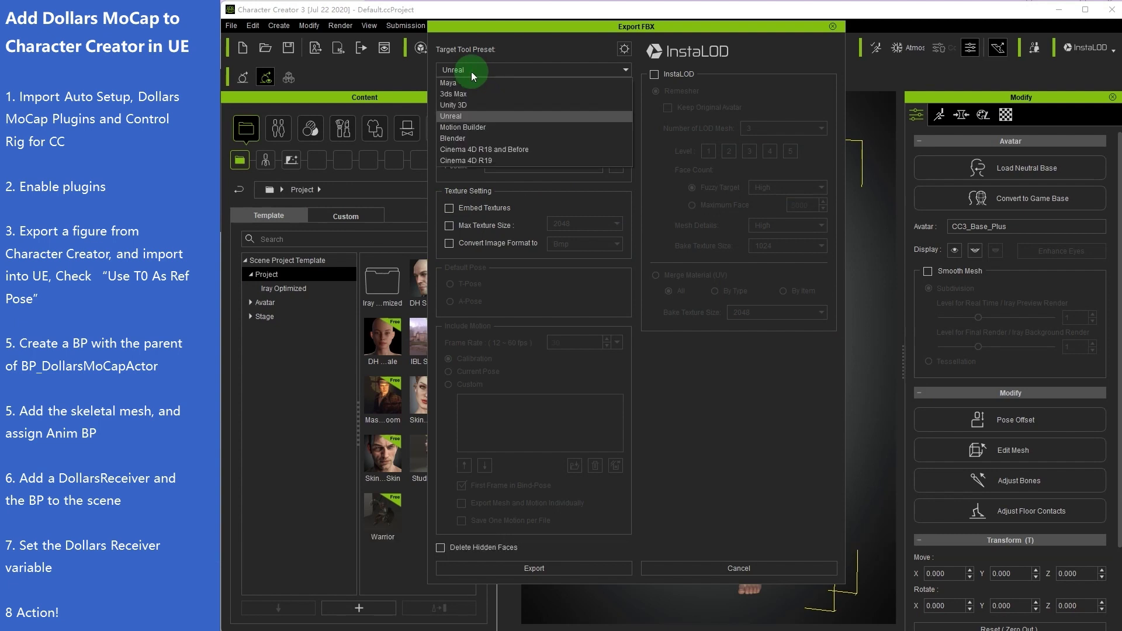
click(527, 55)
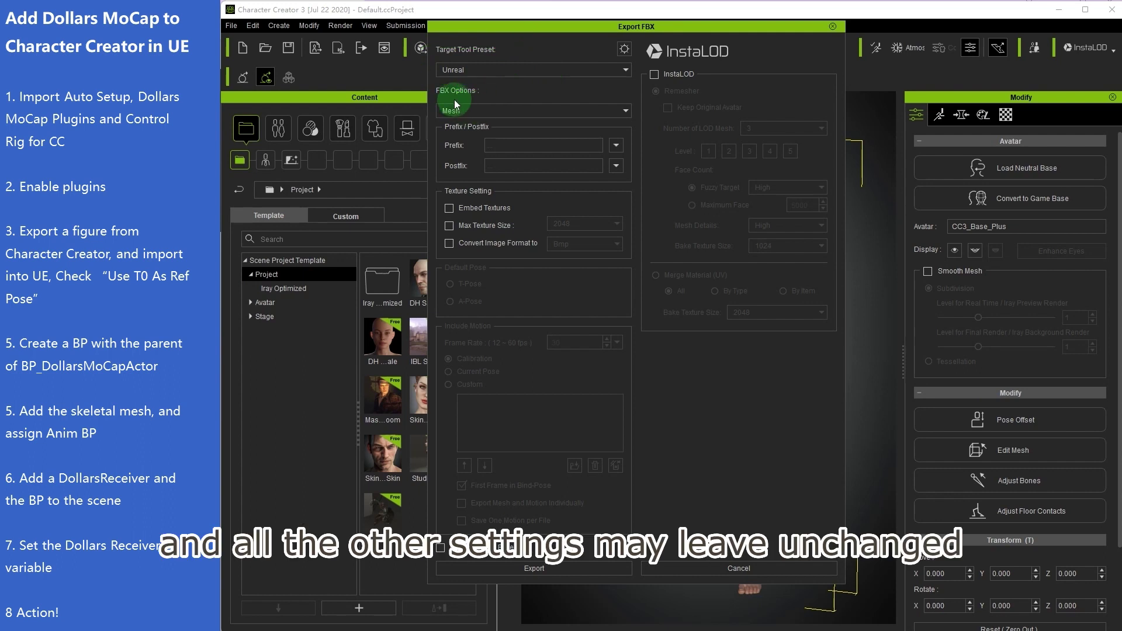
click(474, 111)
click(454, 121)
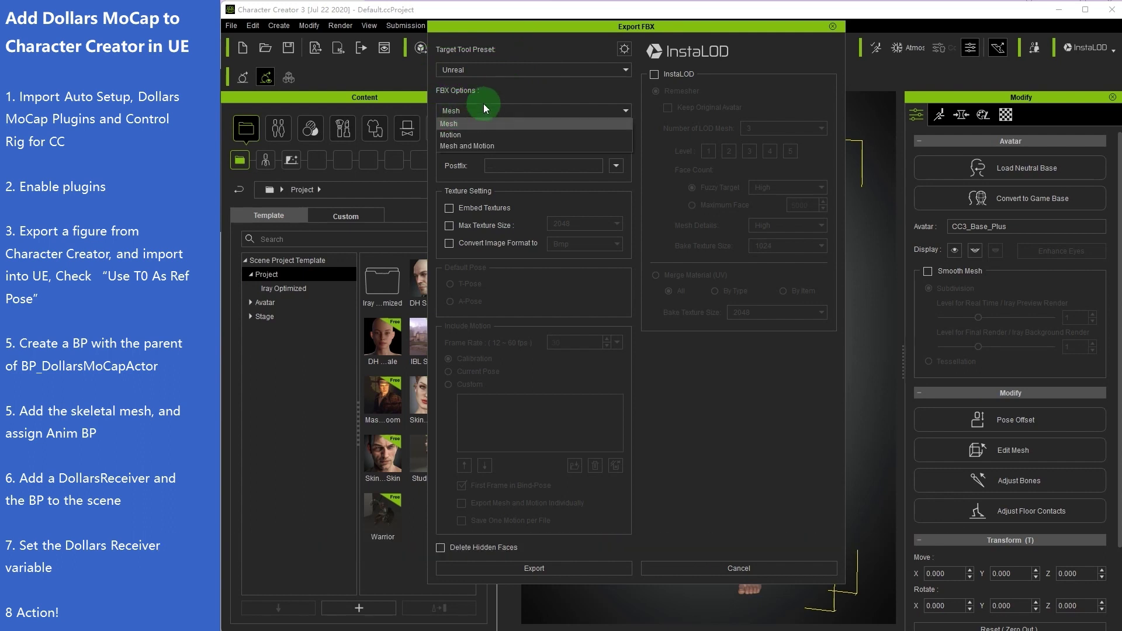
Export the FBX and save it as CC3 in the CC3 folder.
click(531, 568)
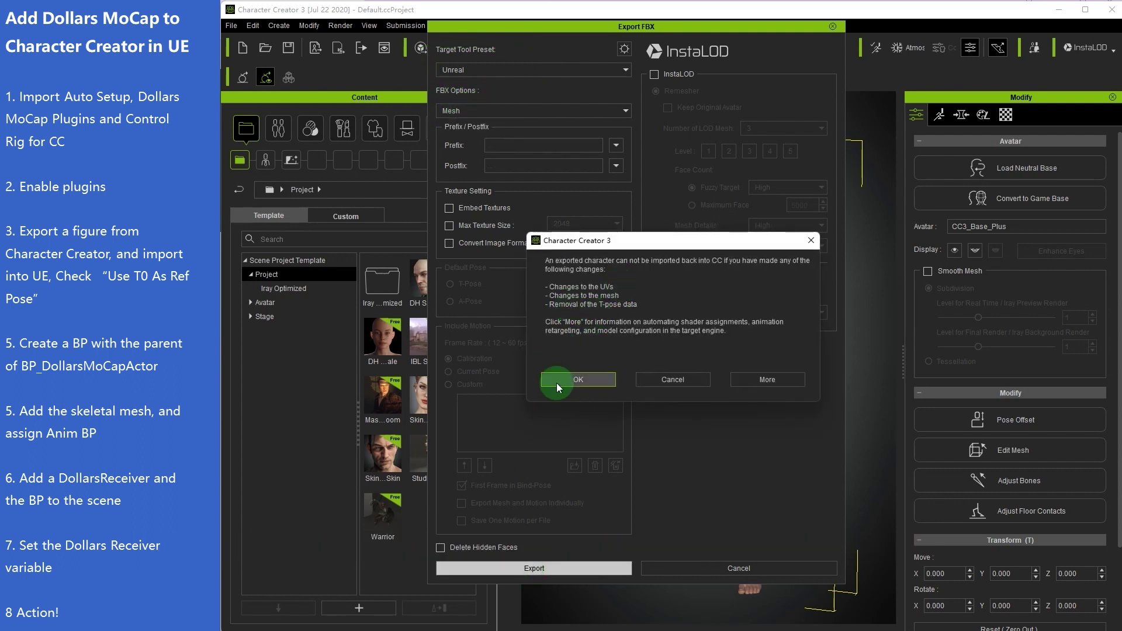
click(556, 380)
click(352, 485)
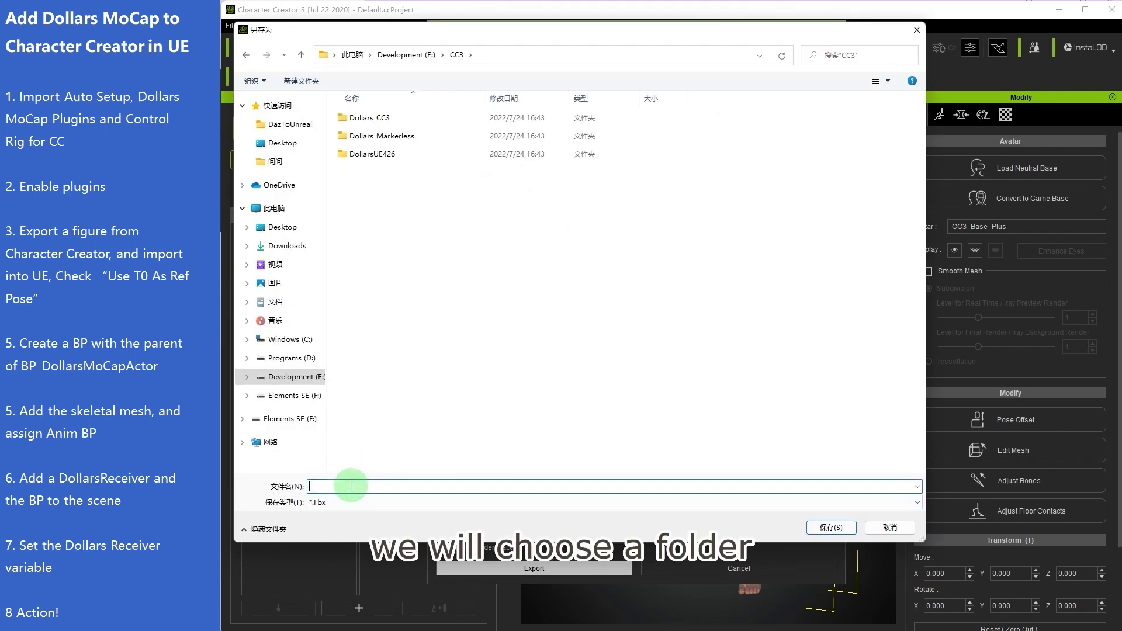
text(CC3)
click(830, 527)
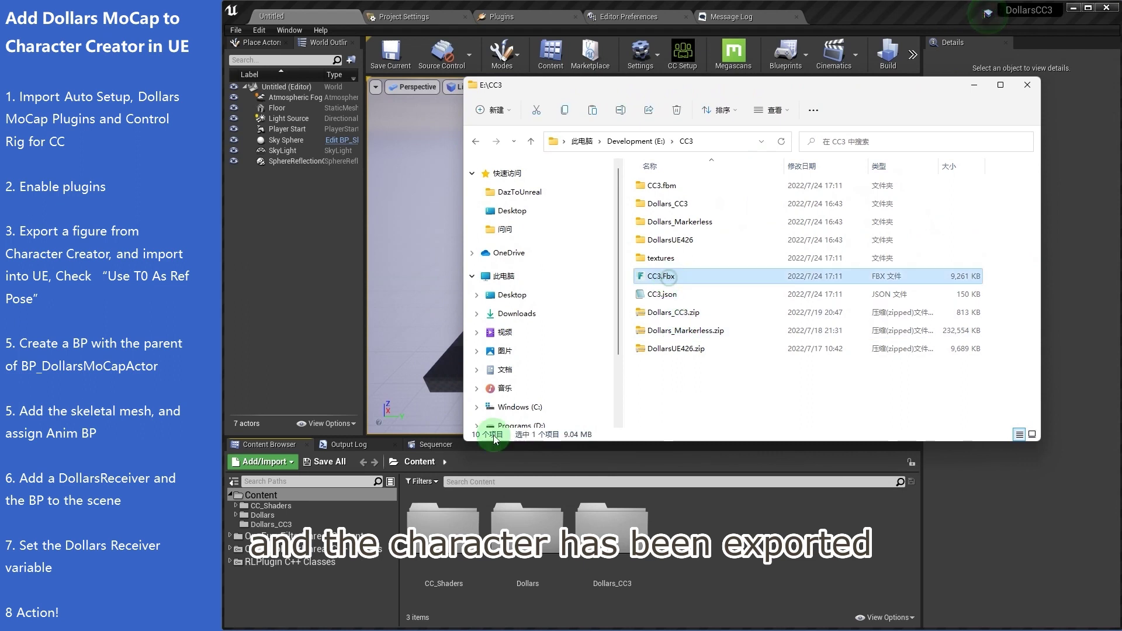
Create a new folder in the Unreal project's Content.
click(260, 483)
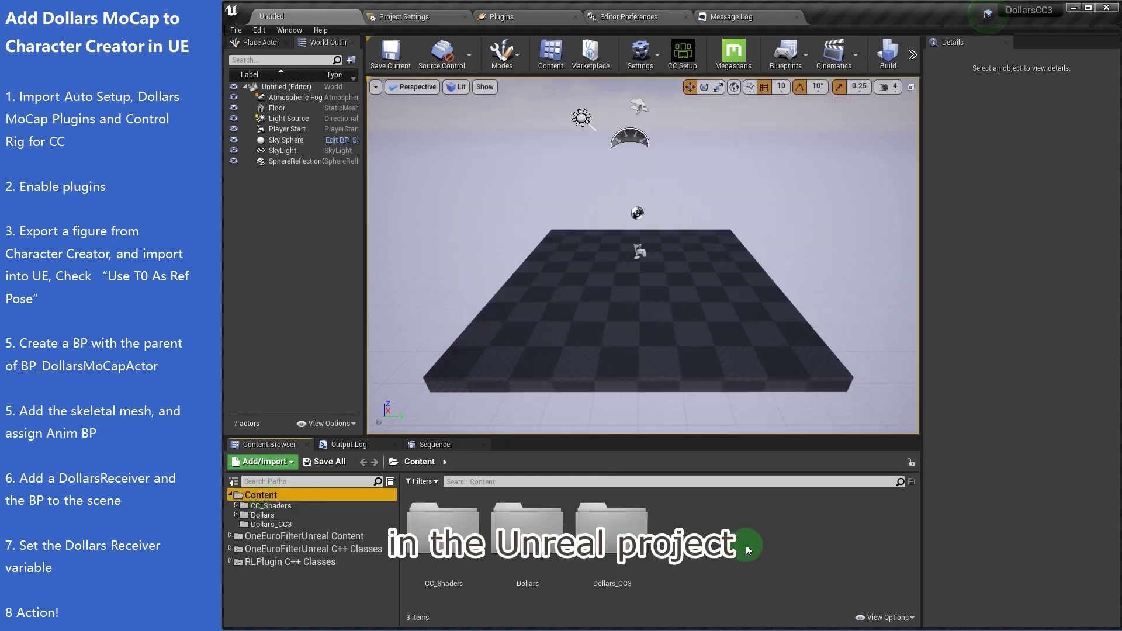
right_click(717, 529)
click(767, 547)
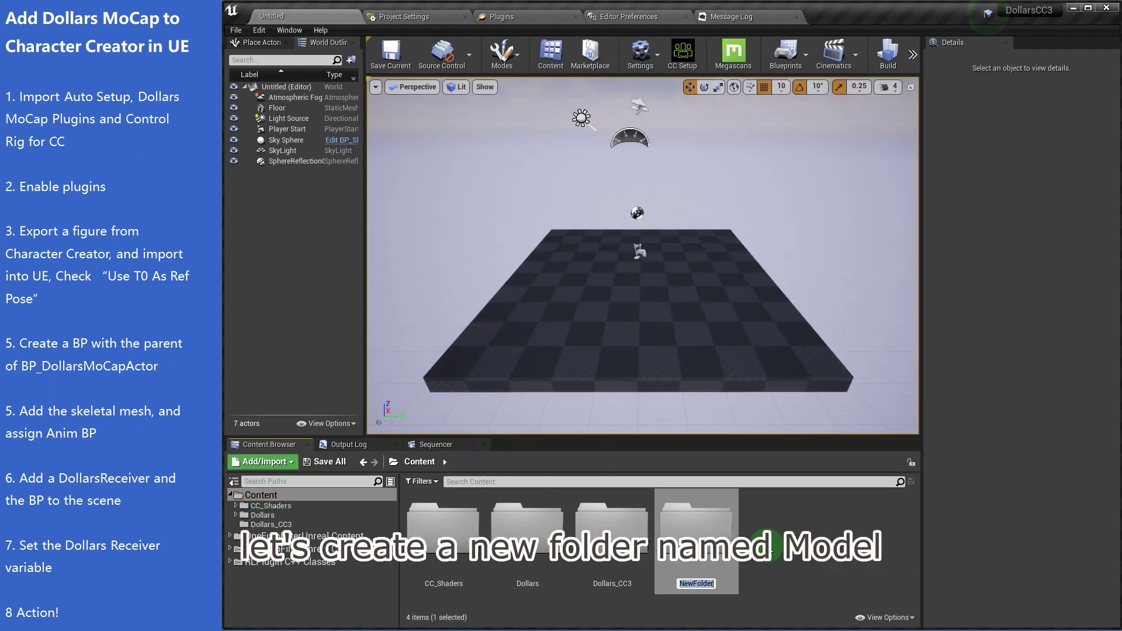
Name the new folder Models and open it.
text(Models)
key(Return)
double_click(698, 538)
Import CC3.Fbx into Models with auto setup and Use T0 As Ref Pose enabled.
key(alt+Tab)
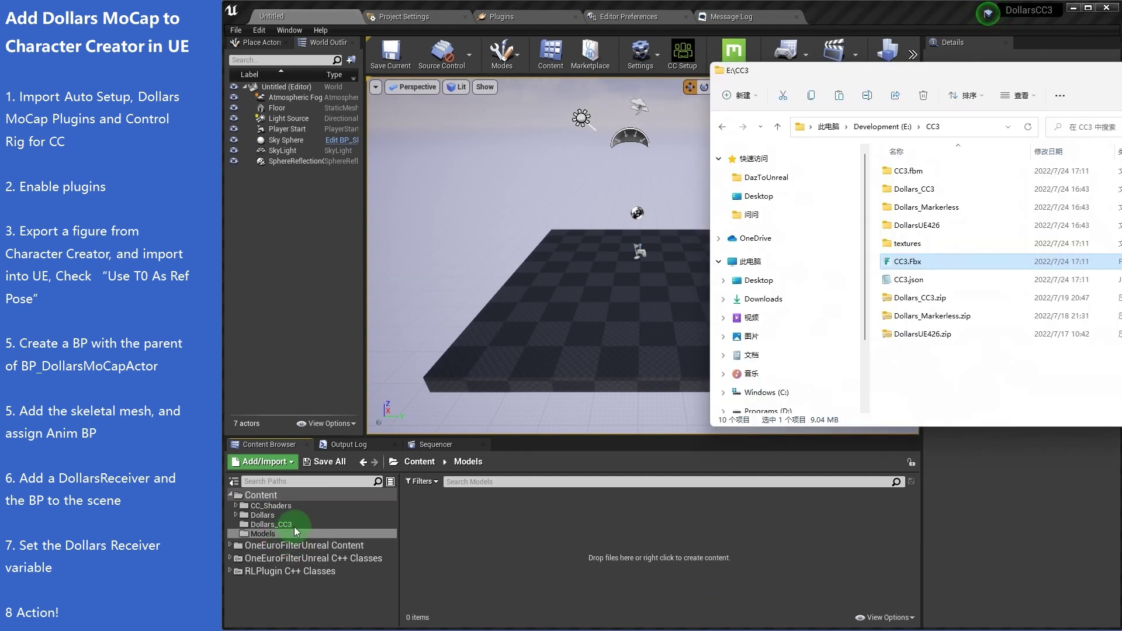
drag(911, 266, 548, 529)
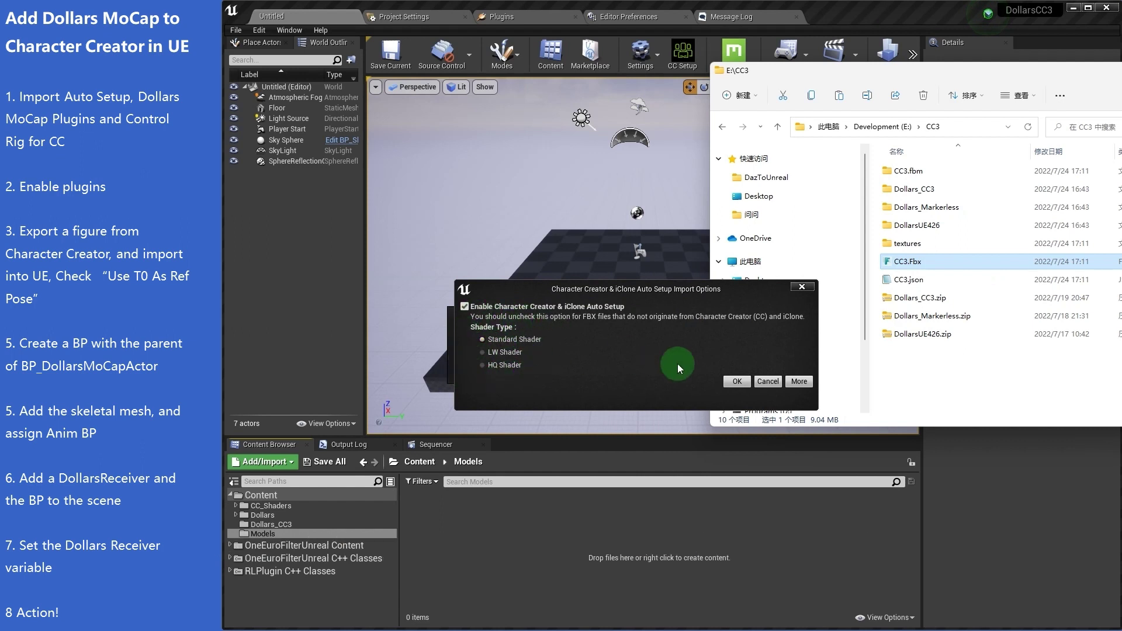
click(738, 382)
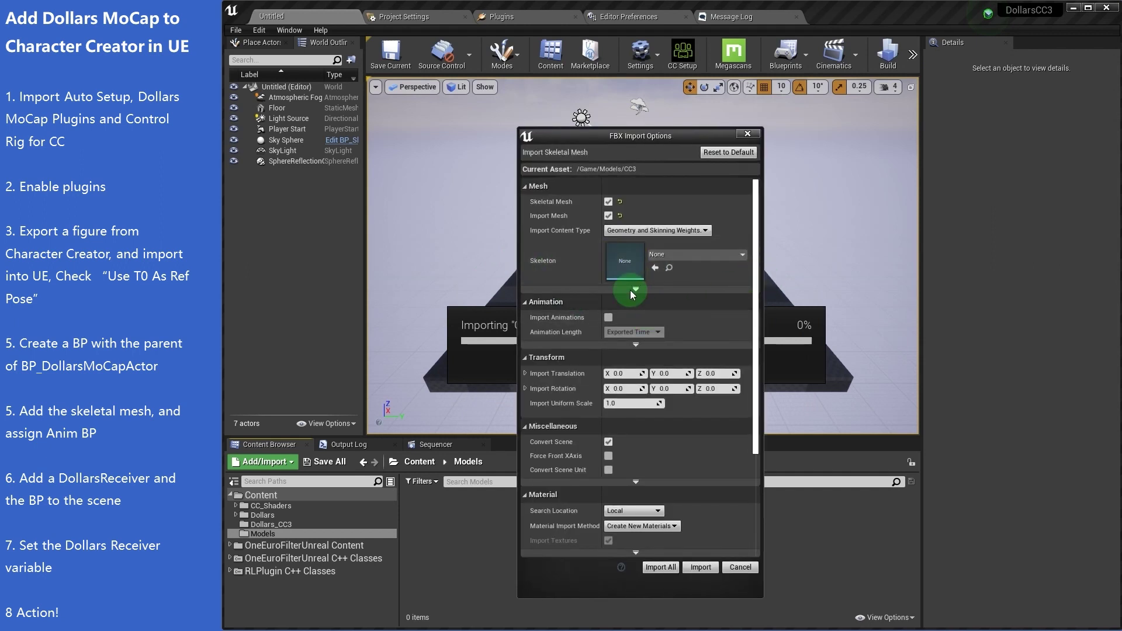
click(634, 288)
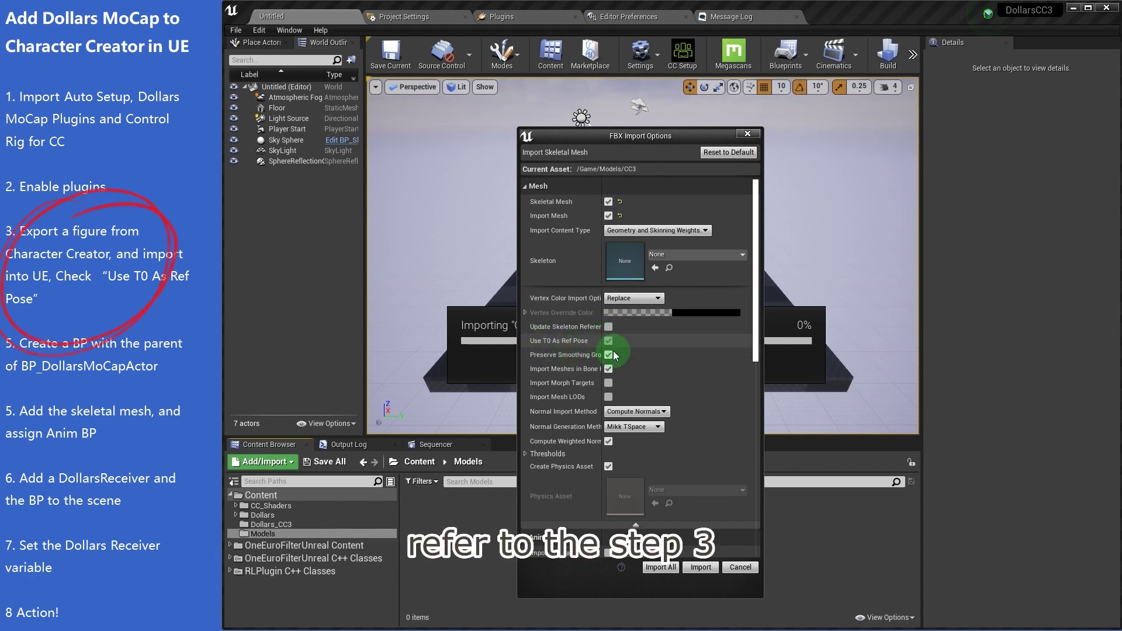
click(672, 567)
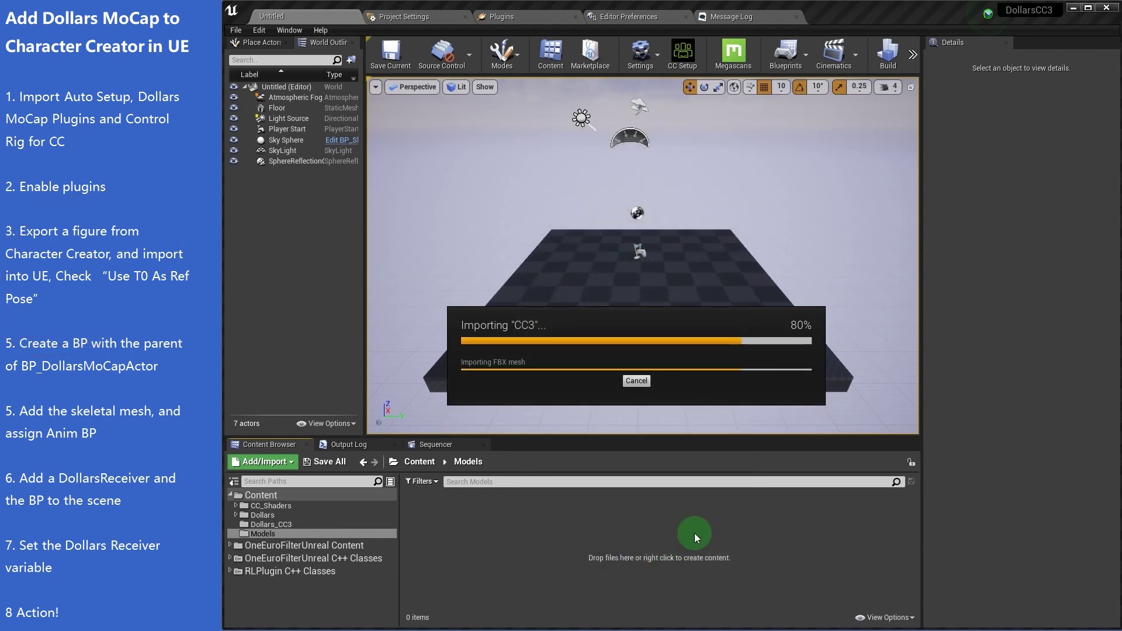
Finish the CC3 import, then retarget Dollars_CC3's CC3_Skeleton_AnimBlueprint to CC3_Skeleton.
click(263, 447)
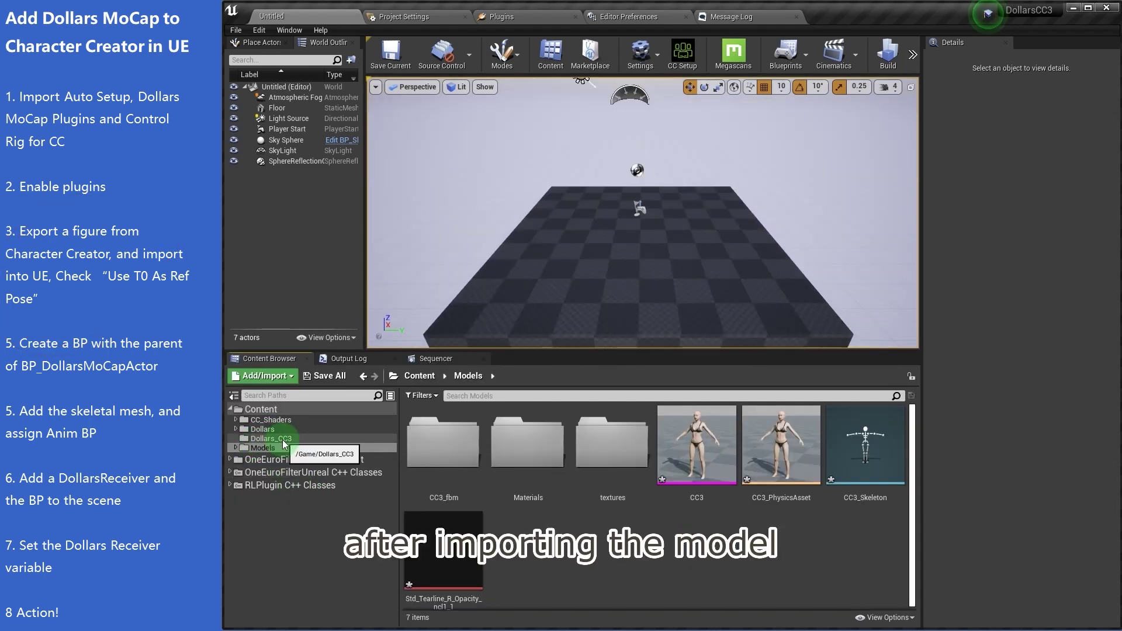
click(269, 439)
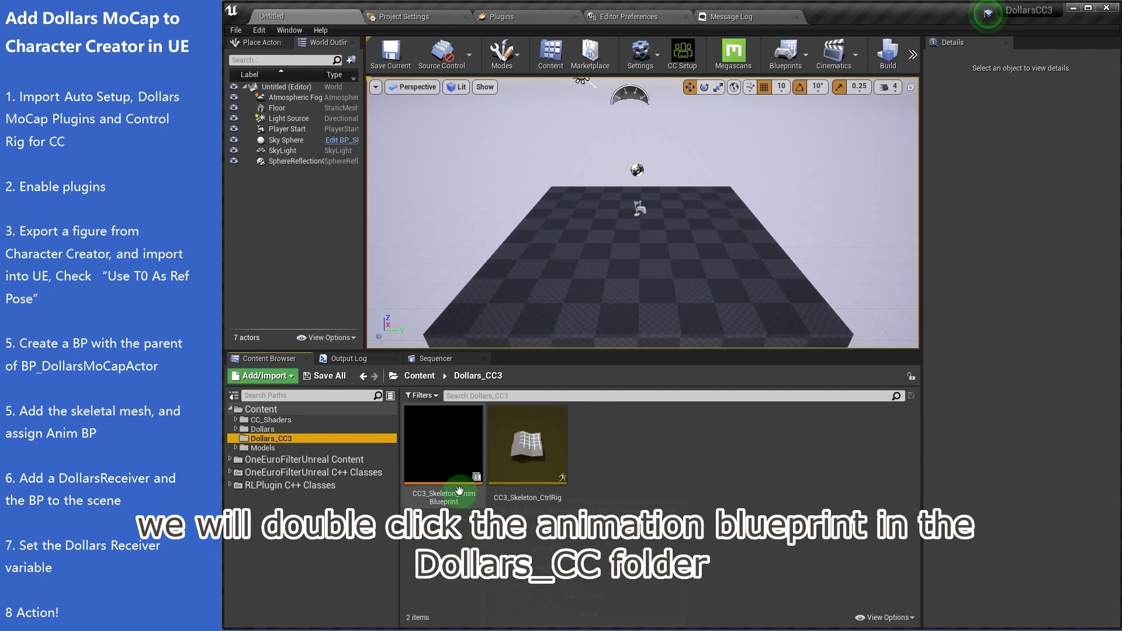
double_click(444, 444)
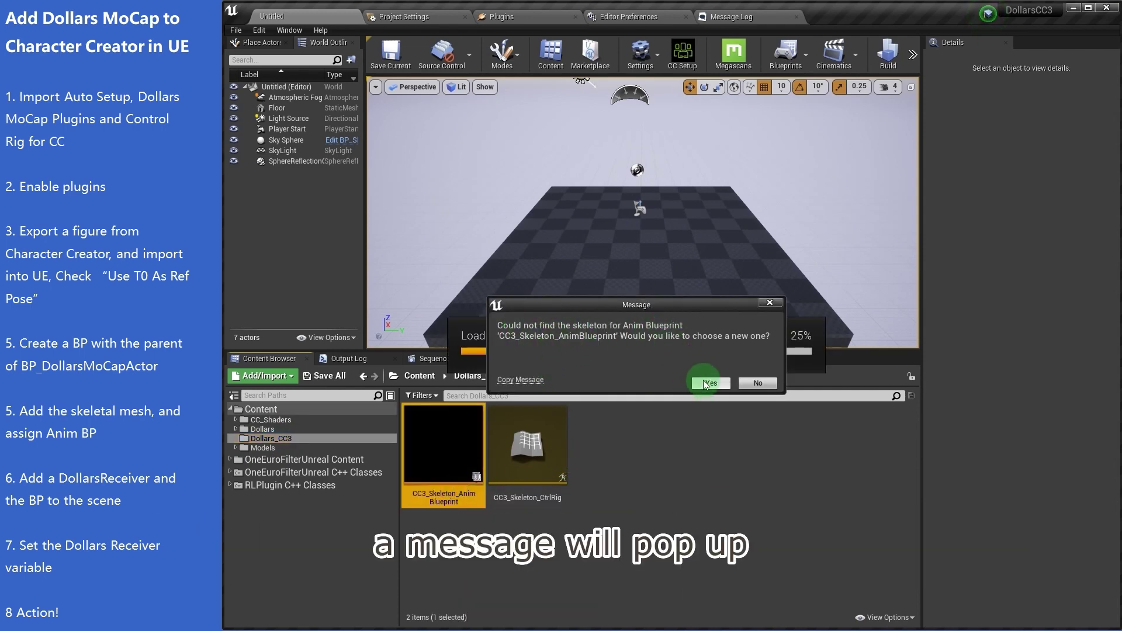
key(Return)
click(424, 294)
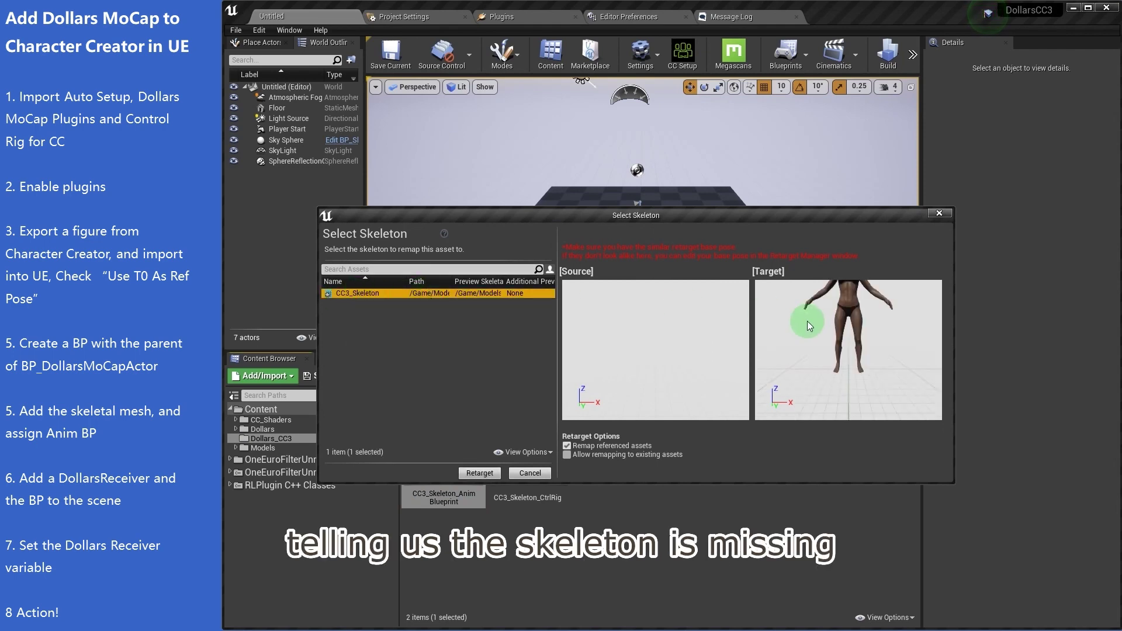
click(478, 472)
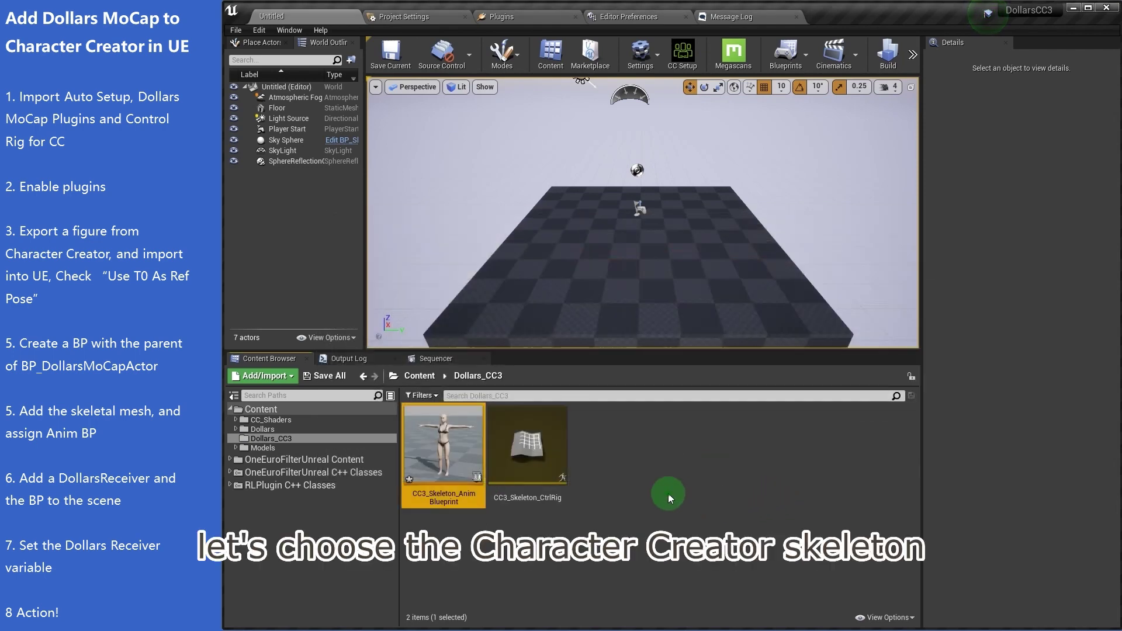
click(262, 448)
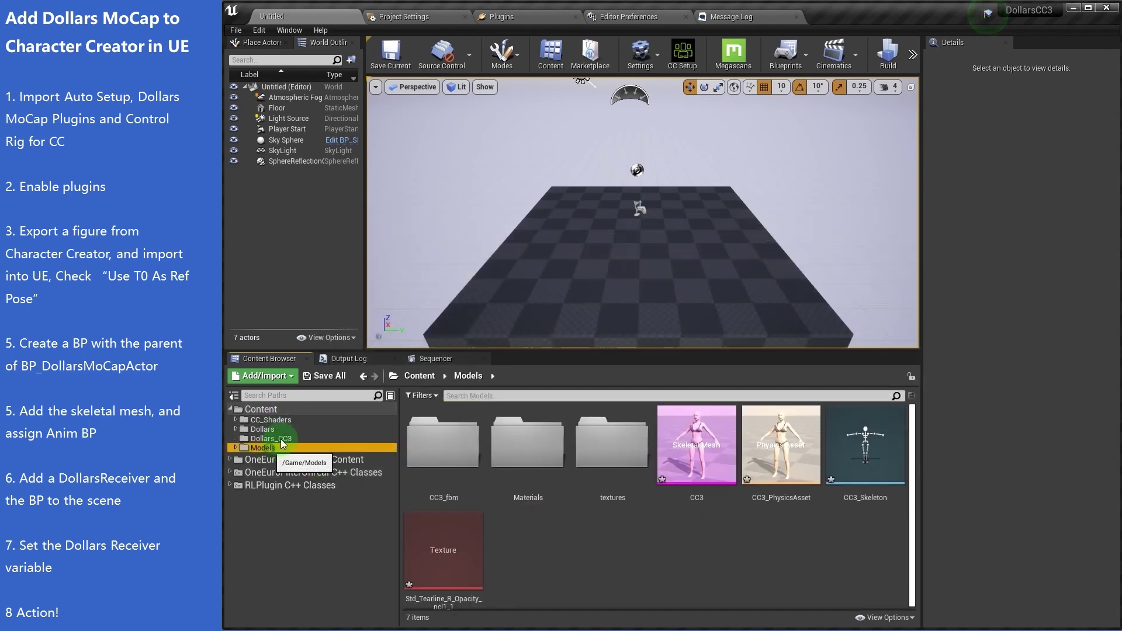
Create a Blueprint Class in Models with parent BP_DollarsMoCapActor, named BP_CC3.
right_click(537, 537)
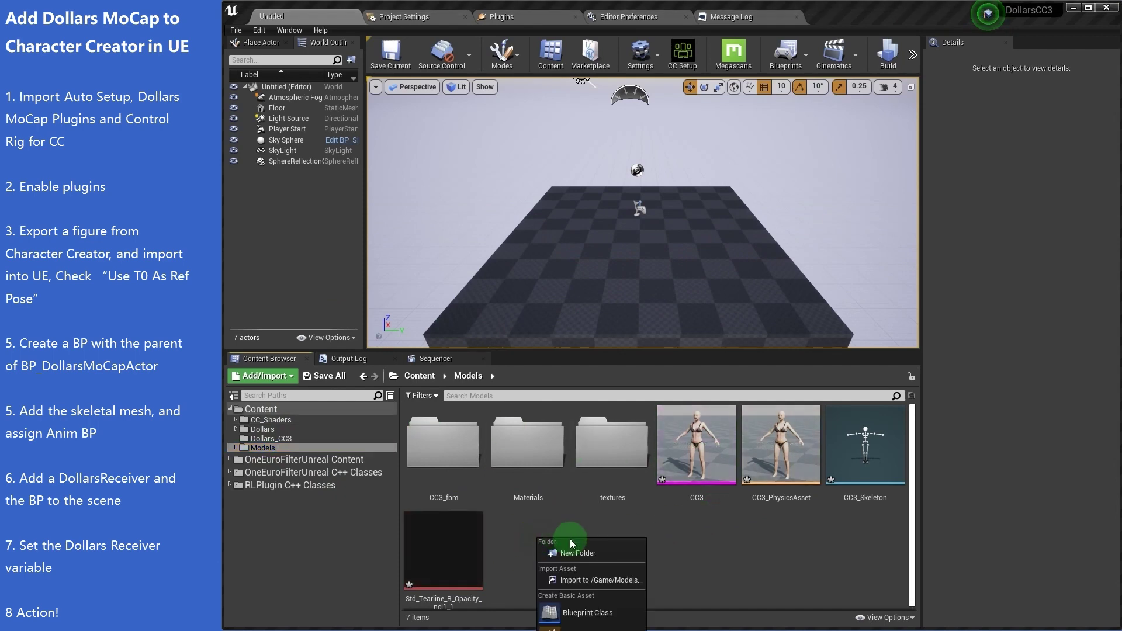
click(582, 596)
click(531, 409)
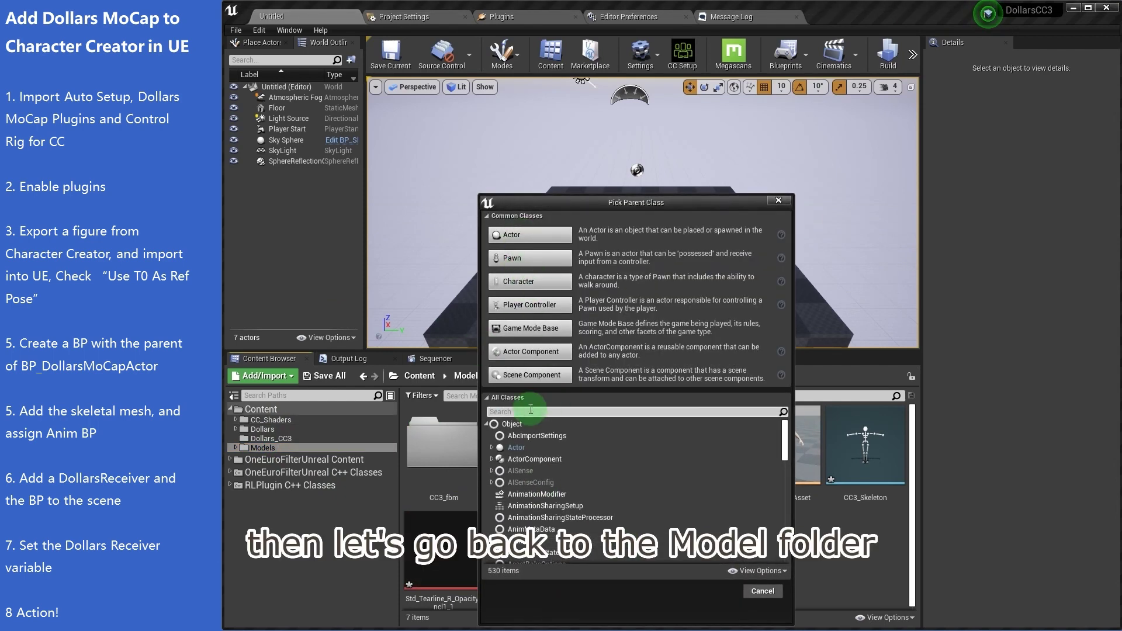
text(dollar)
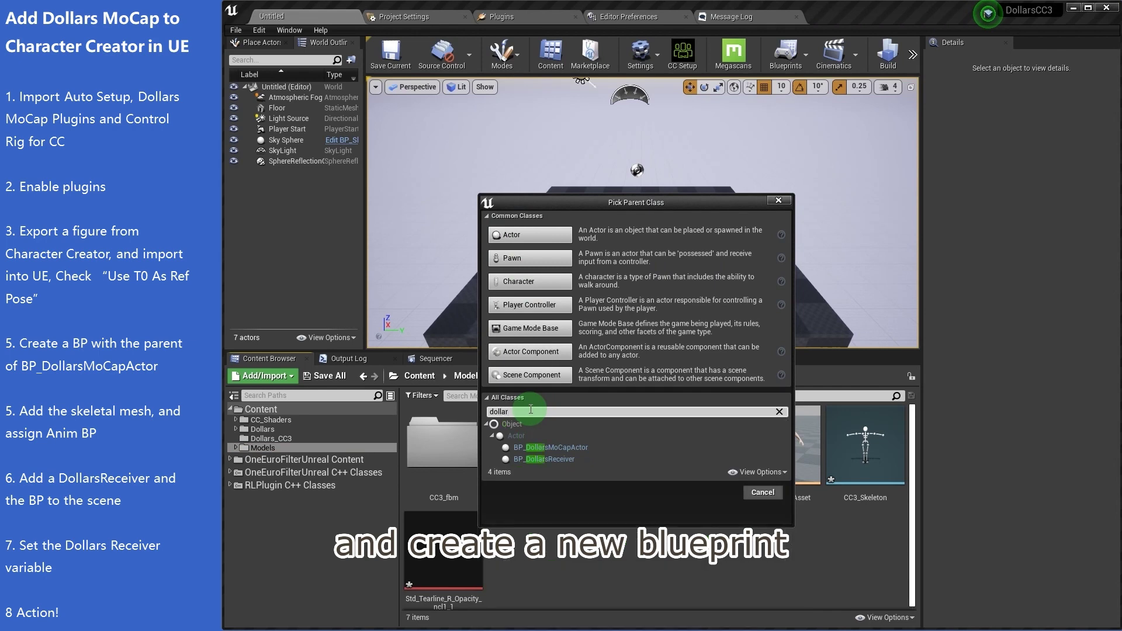
click(583, 448)
click(718, 489)
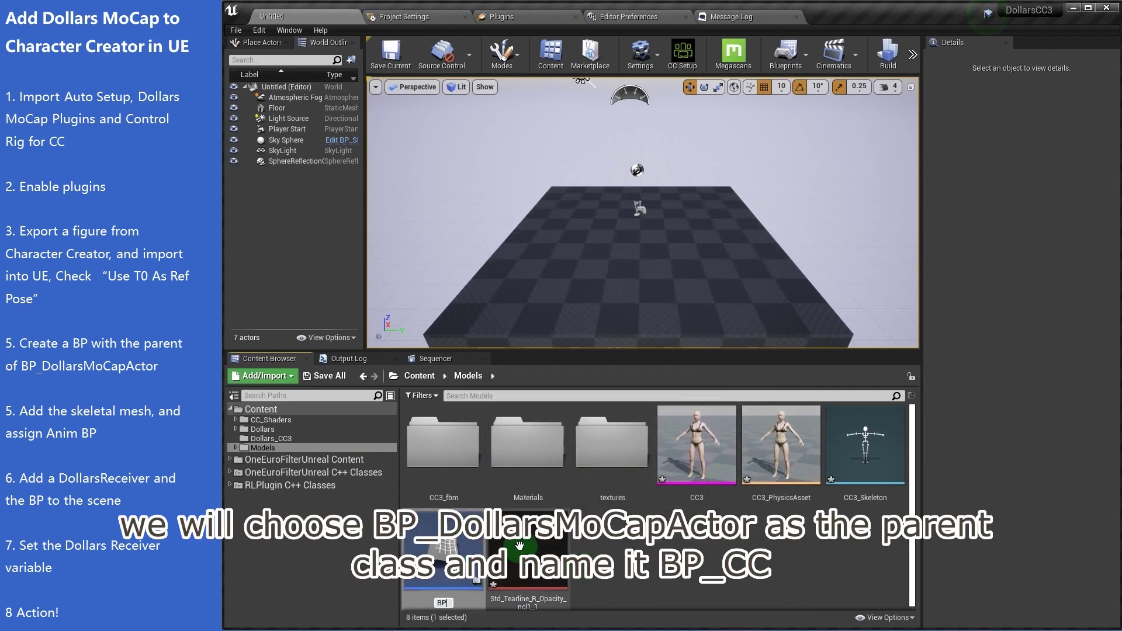
text(BP_CC3)
key(Return)
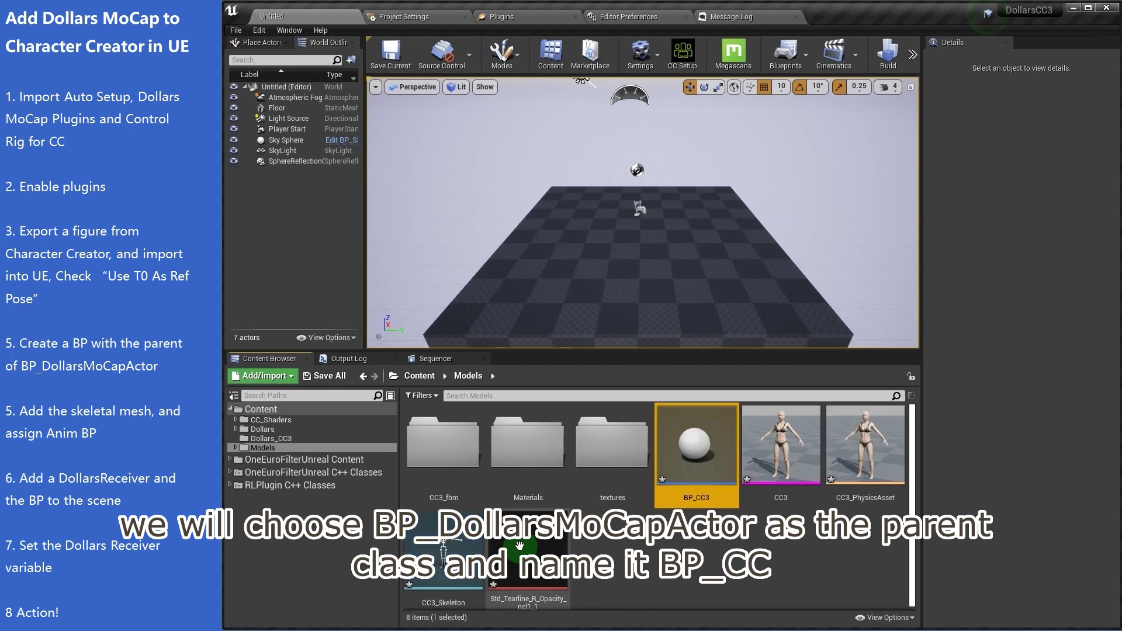
Open BP_CC3 docked beside the level and add the CC3 skeletal mesh component.
double_click(683, 447)
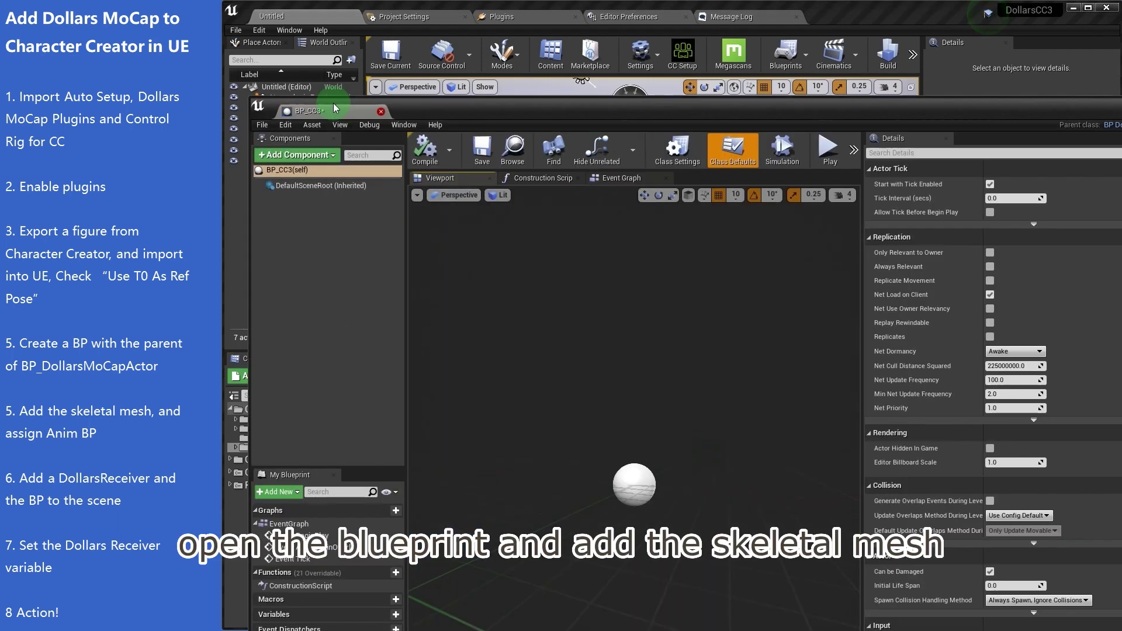
drag(296, 117, 389, 16)
click(272, 16)
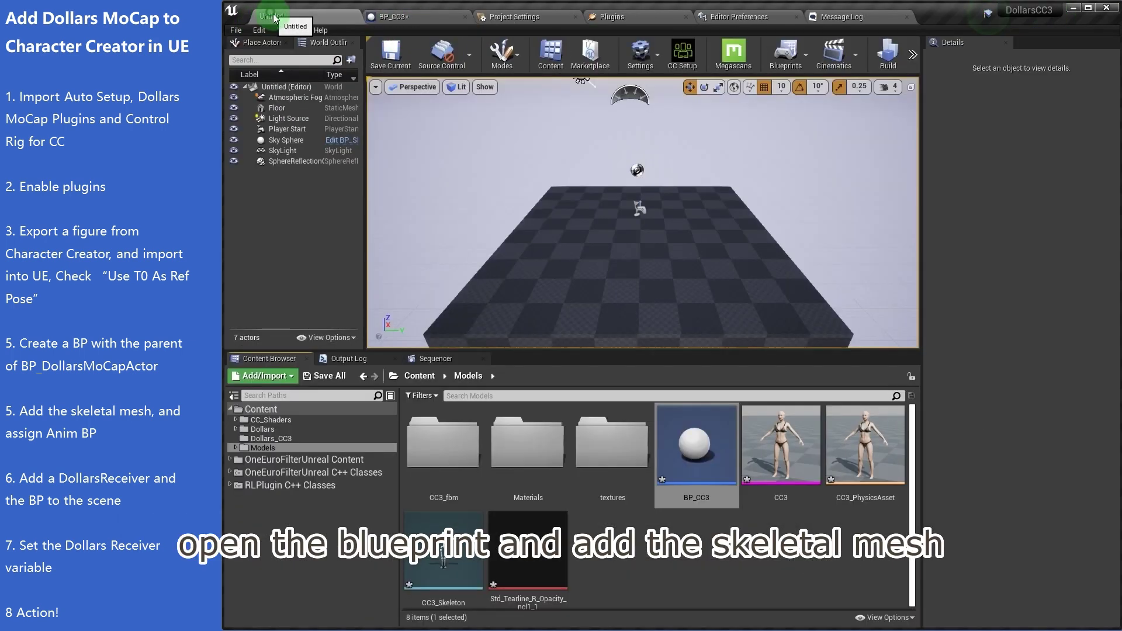
click(775, 497)
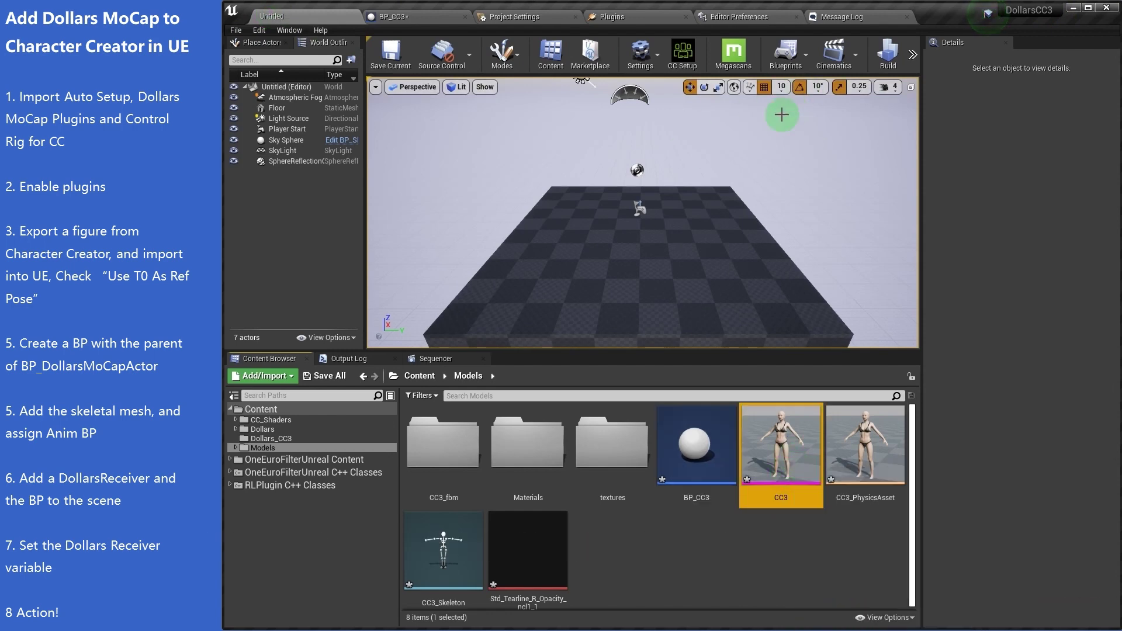
click(759, 29)
click(391, 17)
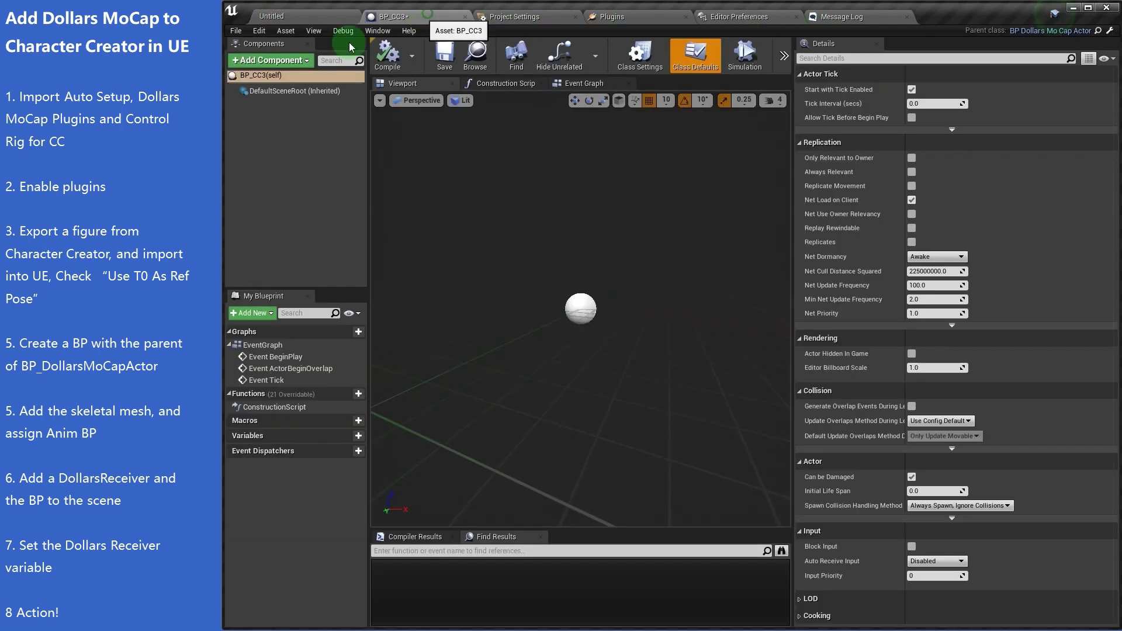
click(270, 60)
click(278, 211)
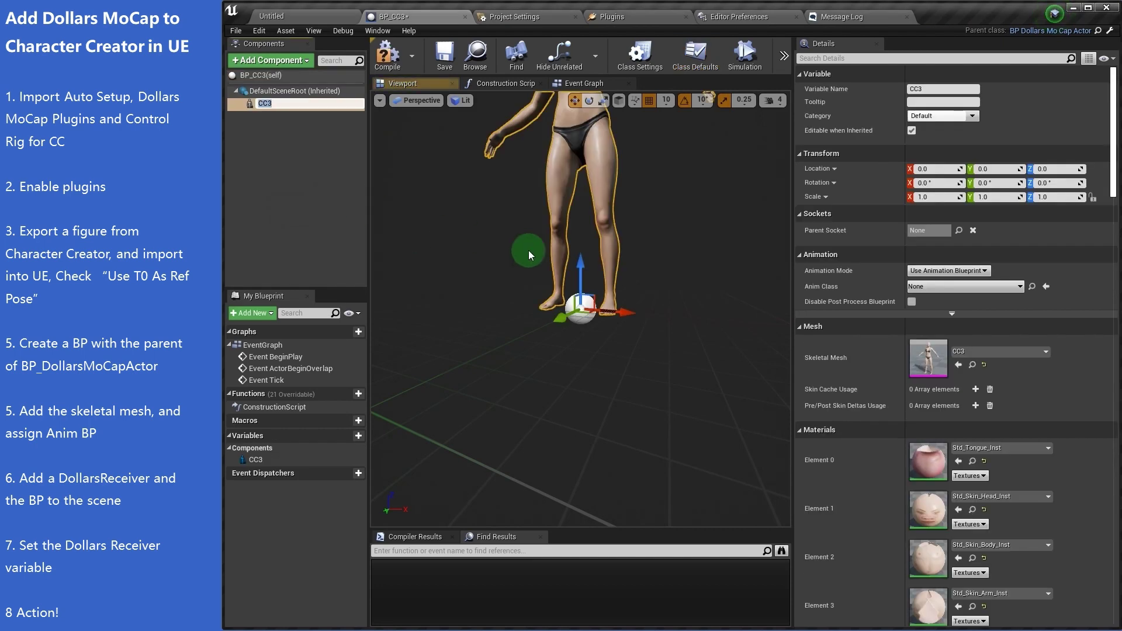
Set the CC3 mesh's Anim Class to CC3_Skeleton_AnimBlueprint_C and compile BP_CC3.
click(603, 283)
scroll(584, 263, down, 3)
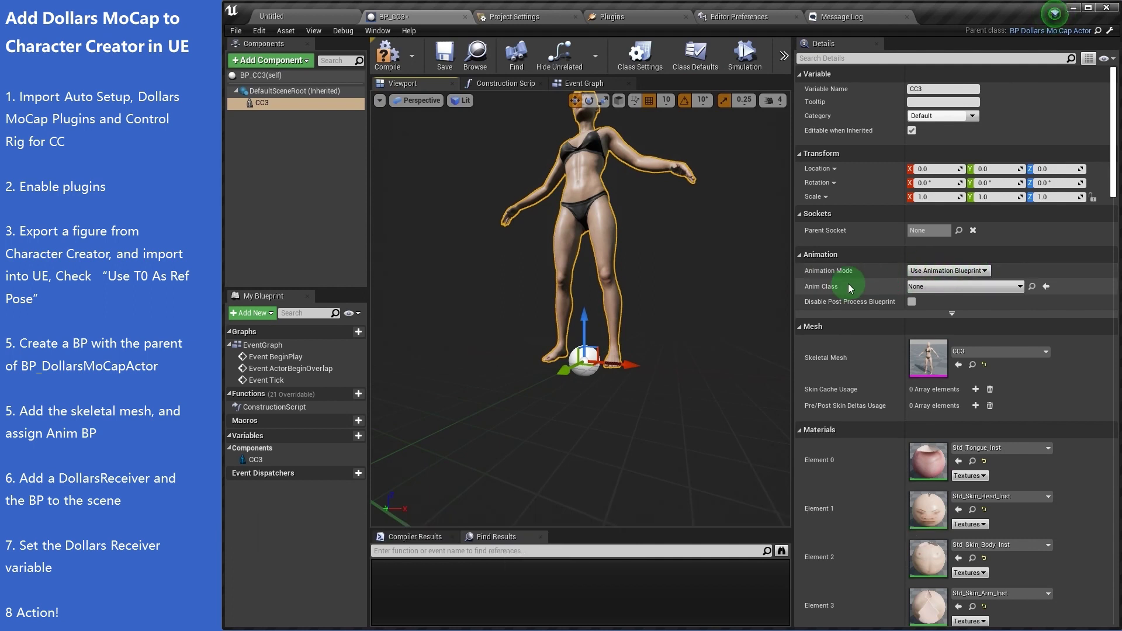
click(954, 286)
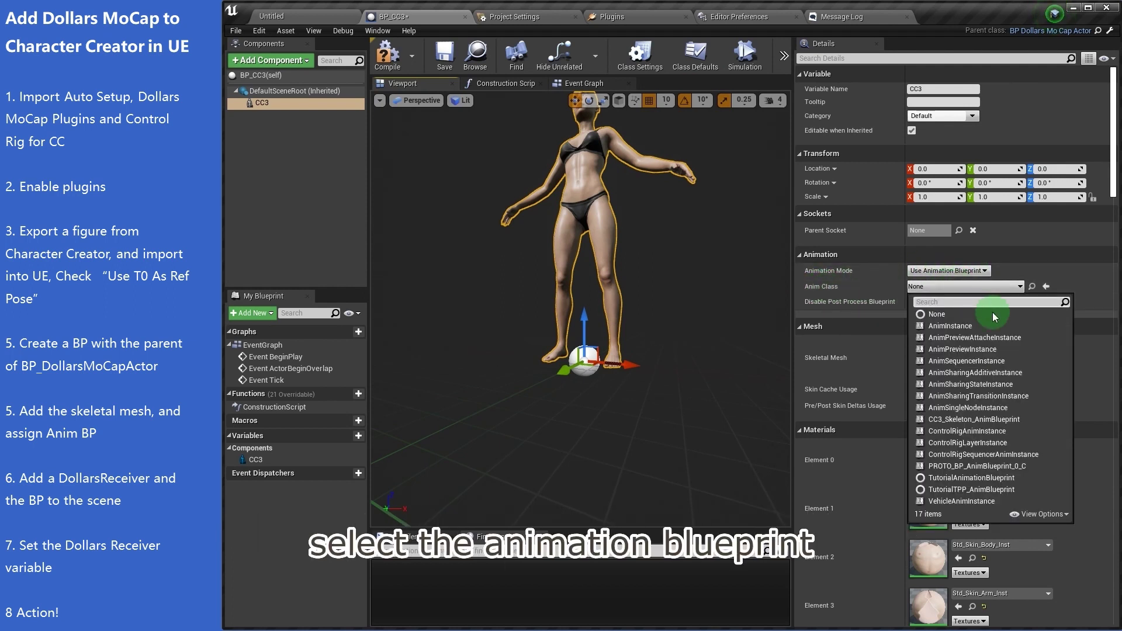
click(970, 419)
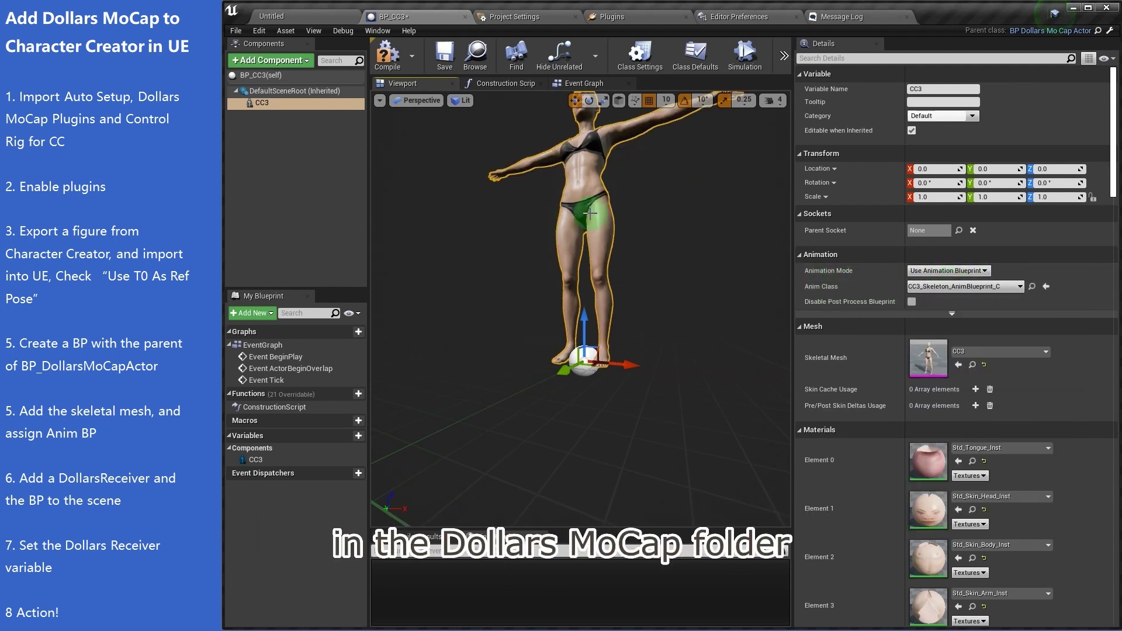
right_drag(665, 270, 664, 270)
click(388, 54)
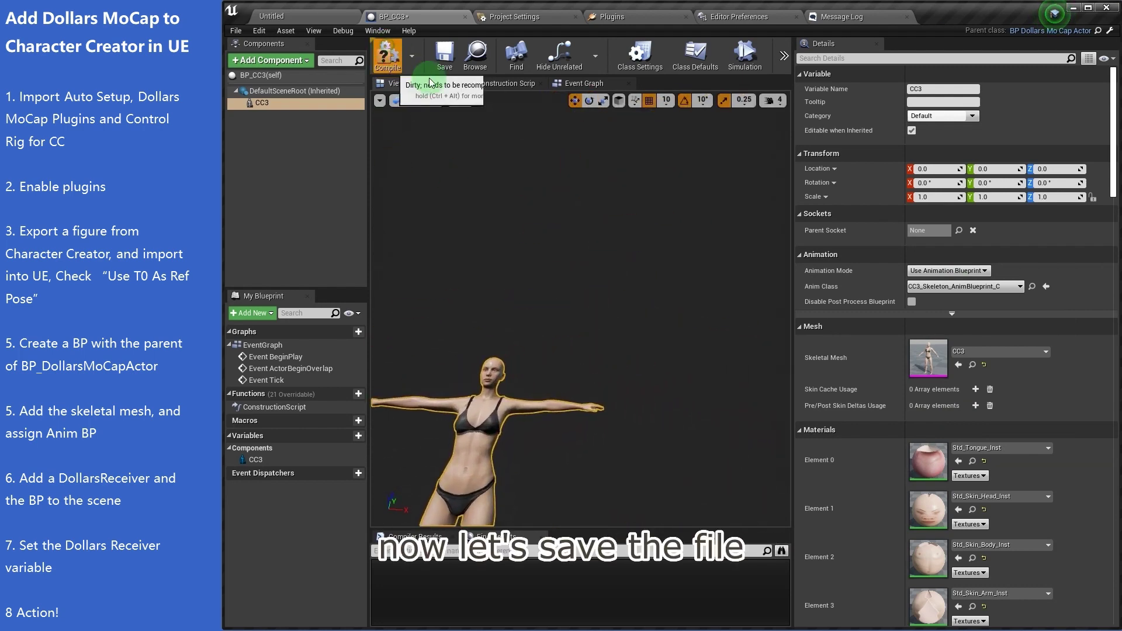
click(273, 15)
Place BP_CC3 from Models and BP_DollarsReceiver from Dollars/Blueprints into the level.
click(263, 466)
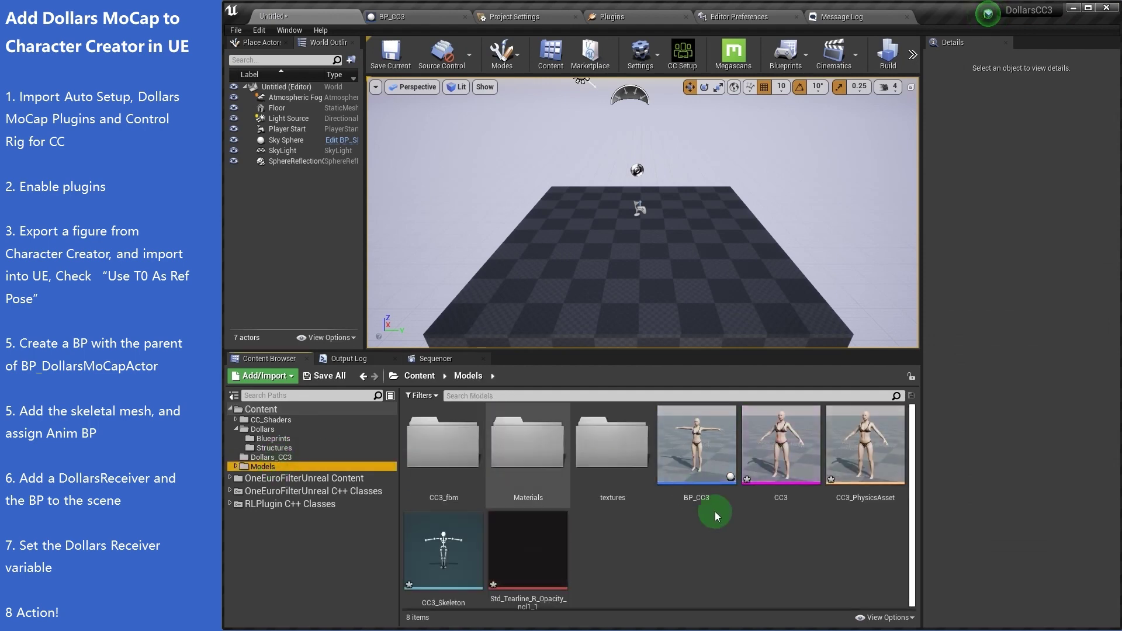
drag(704, 457, 633, 217)
click(263, 429)
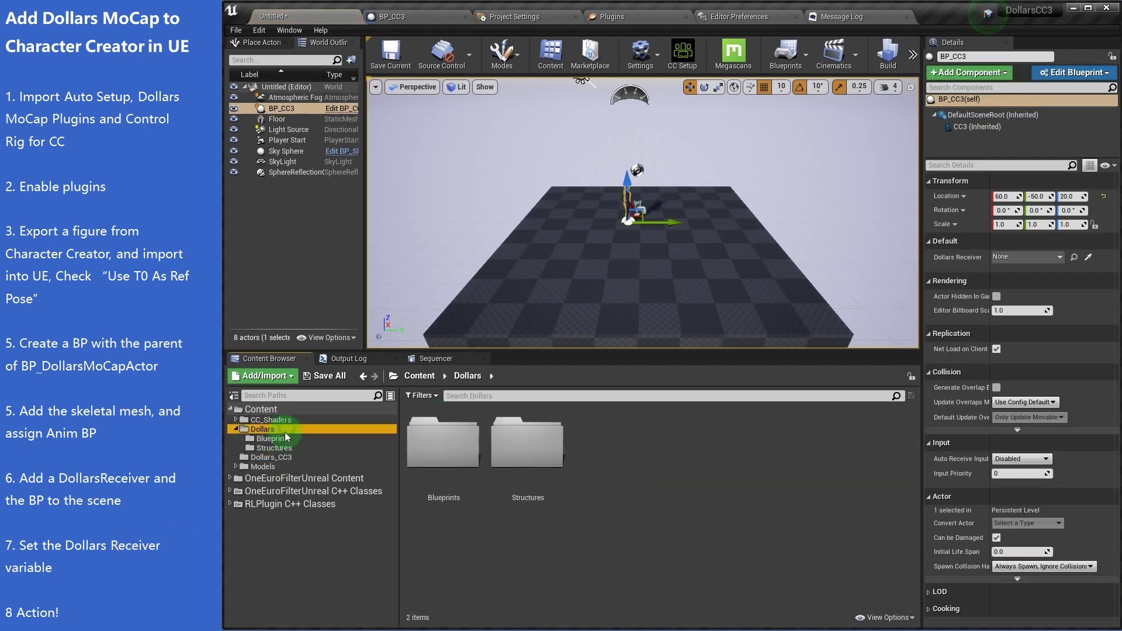
click(289, 440)
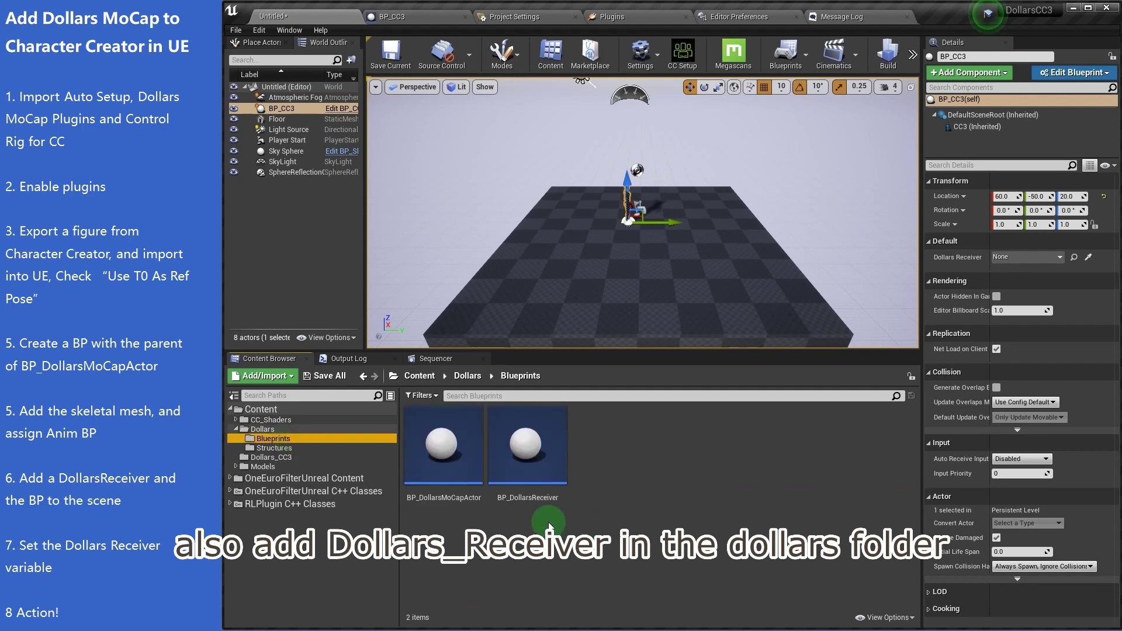
drag(528, 444, 567, 250)
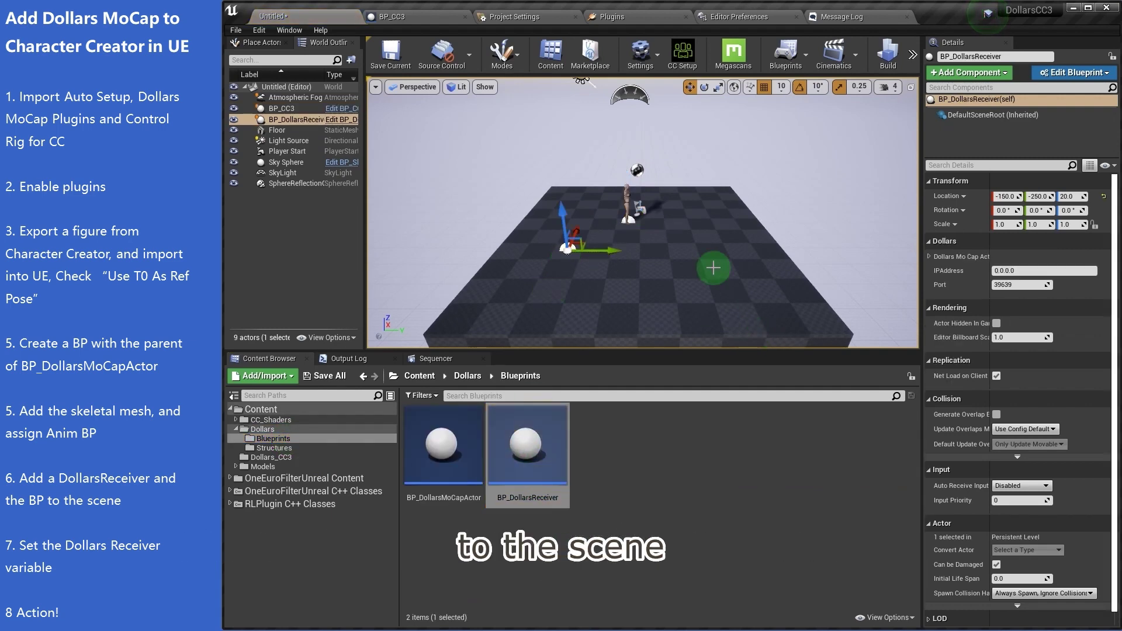
Set the BP_CC3 character's Dollars Receiver to BP_DollarsReceiver.
click(637, 207)
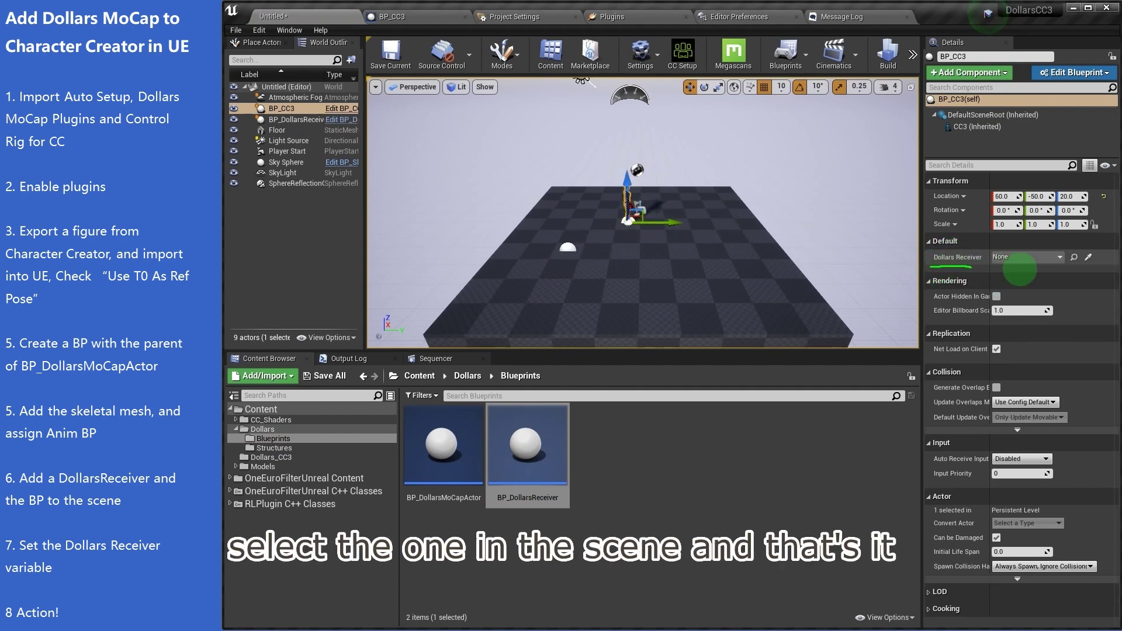
click(1051, 257)
click(1031, 377)
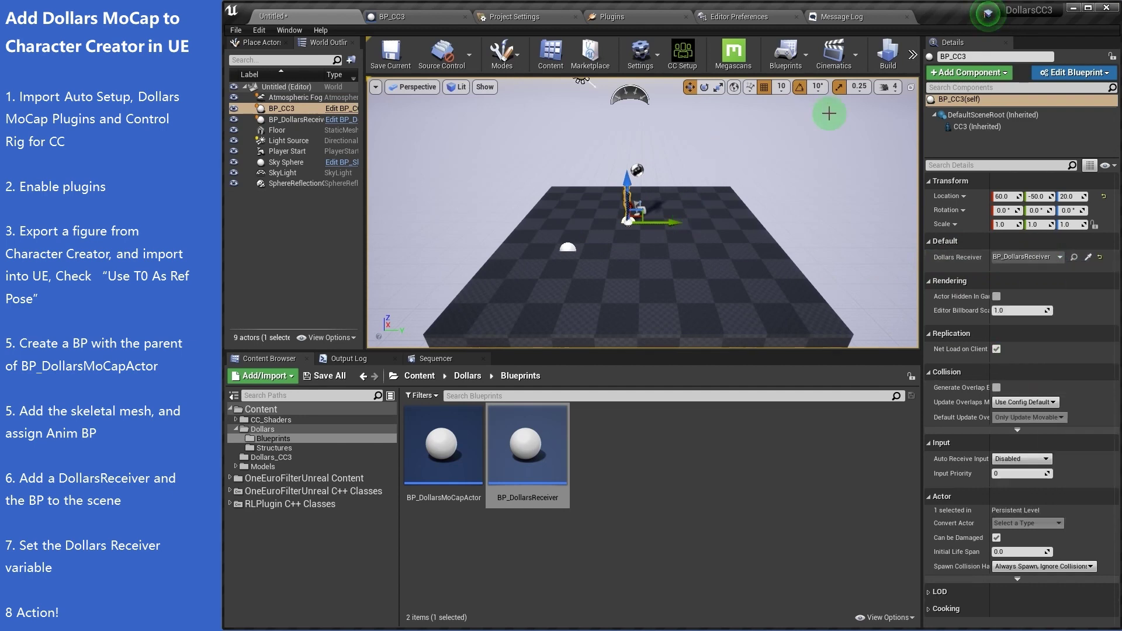
drag(921, 125, 1032, 124)
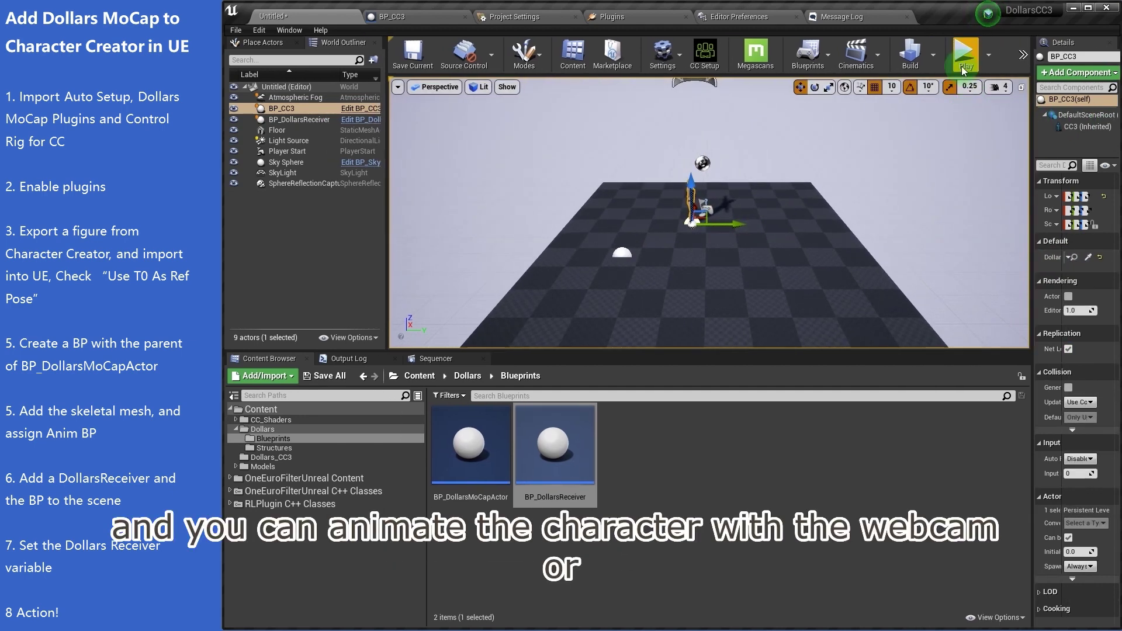
Start Play In Editor so the CC3 character follows the webcam capture.
click(964, 58)
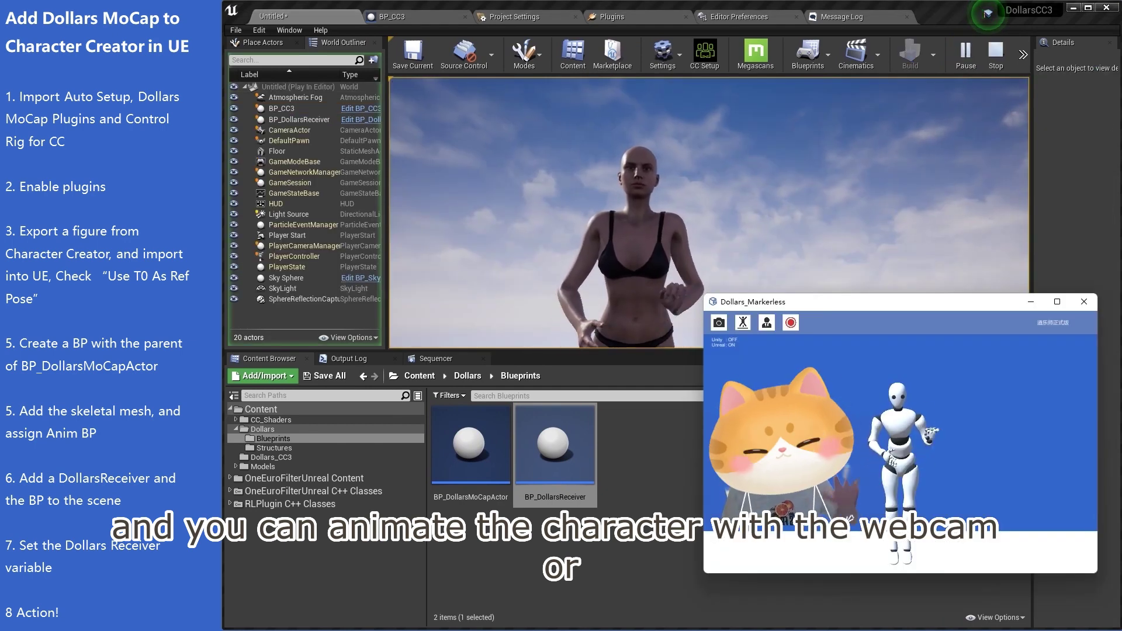